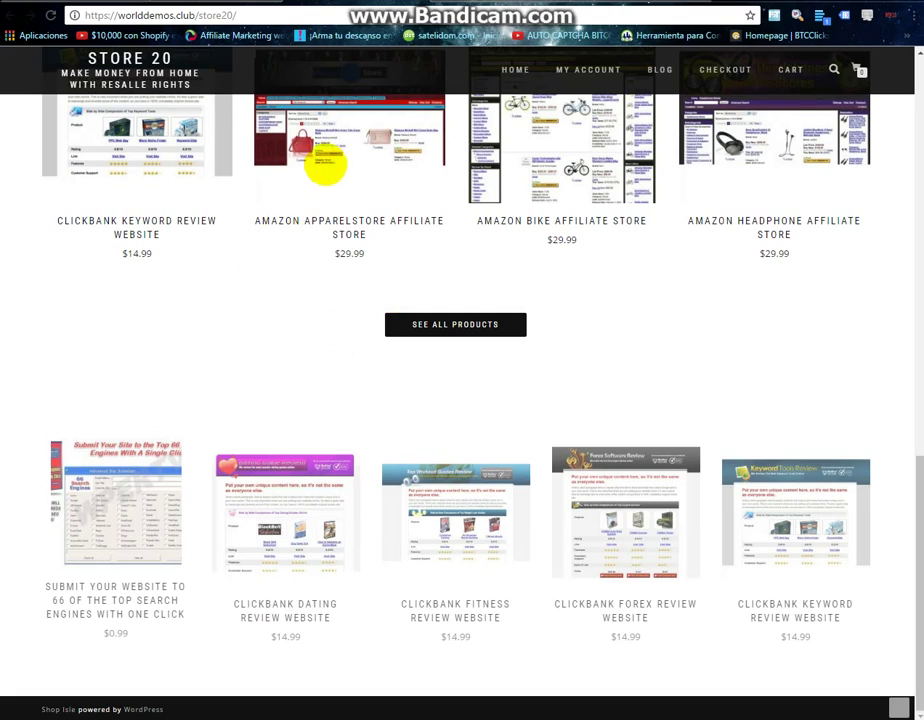
From the shop's See All Products link, log in to Store 20 with the admin credentials.
{"action": "left_click", "coordinate": [458, 326]}
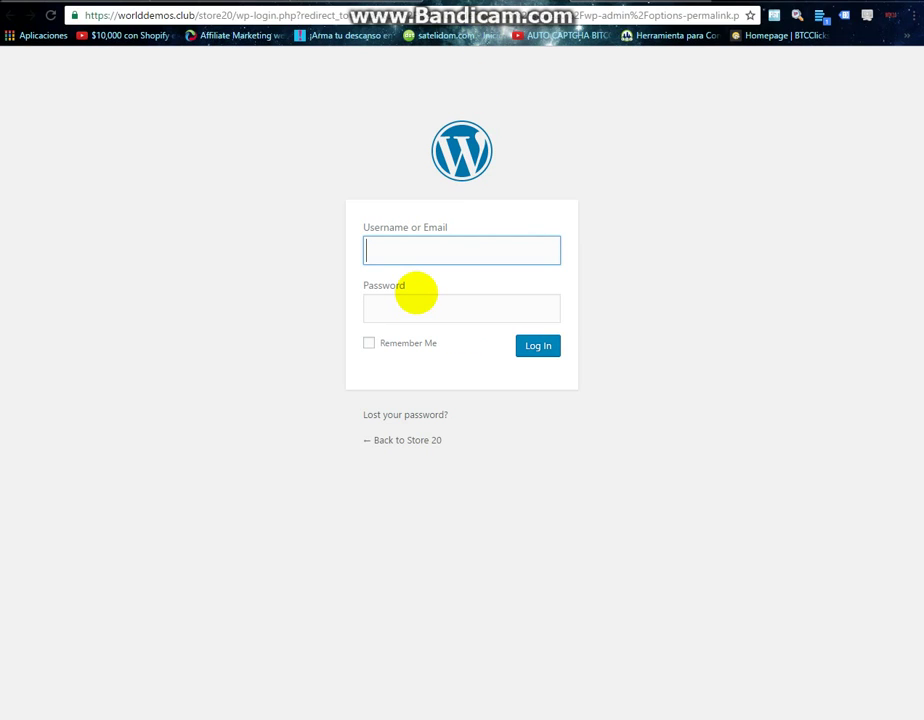
{"action": "type", "text": "admin"}
{"action": "key", "text": "Tab"}
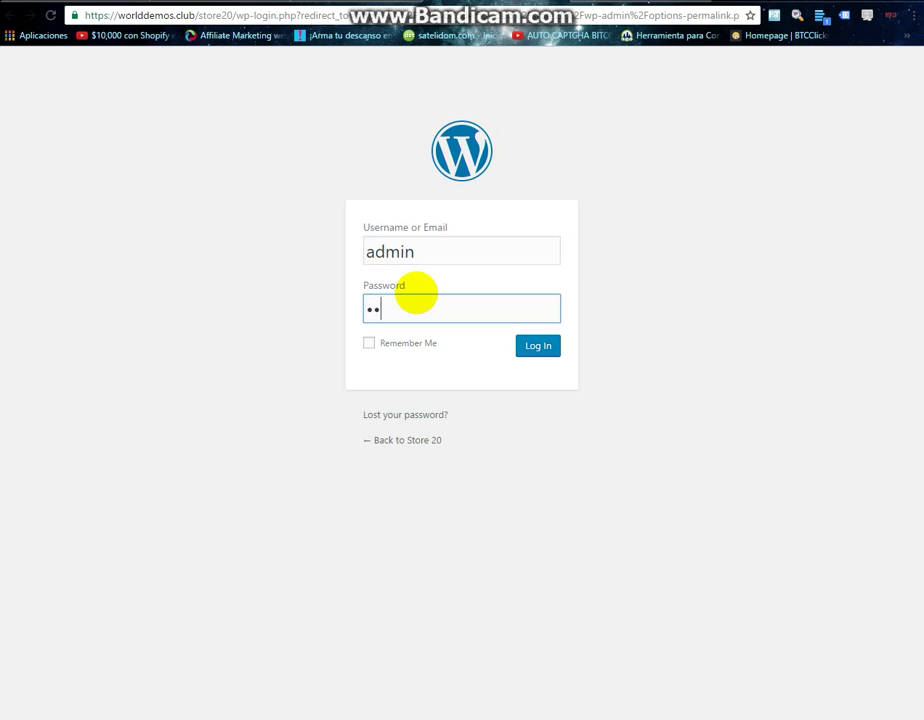
{"action": "left_click", "coordinate": [536, 345]}
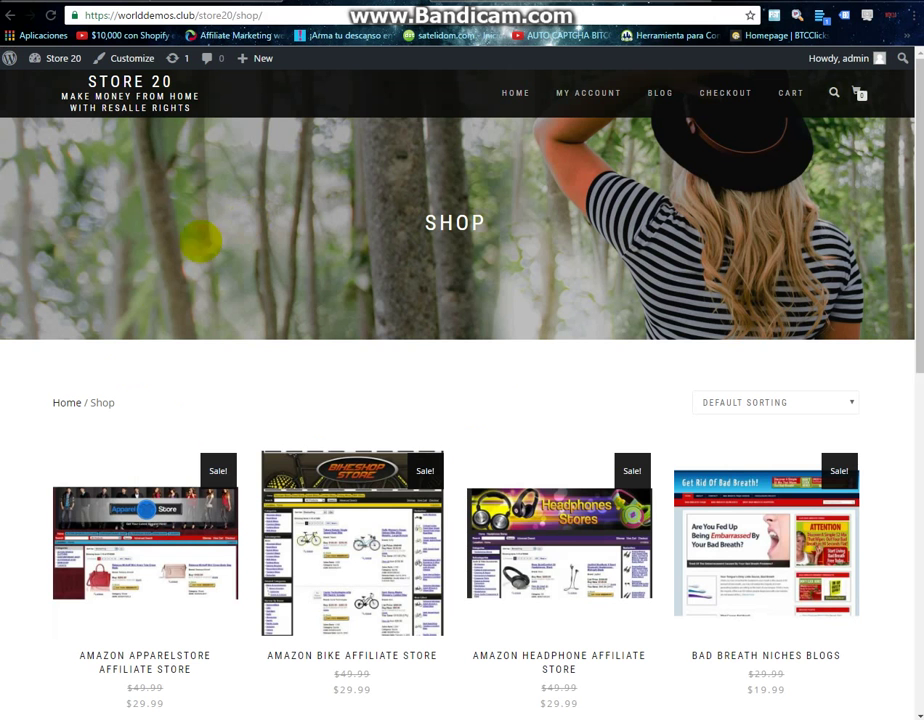
Decline Chrome's offer to save the password and re-save the Permalinks settings.
{"action": "scroll", "coordinate": [367, 356], "scroll_direction": "down", "scroll_amount": 10}
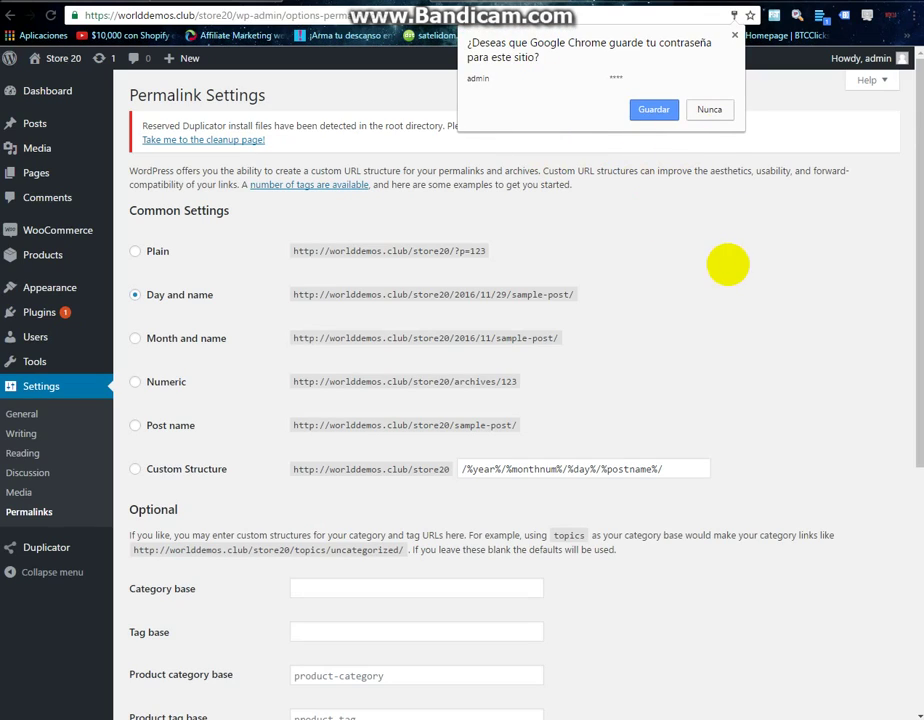
{"action": "left_click", "coordinate": [727, 264]}
{"action": "scroll", "coordinate": [241, 365], "scroll_direction": "down", "scroll_amount": 4}
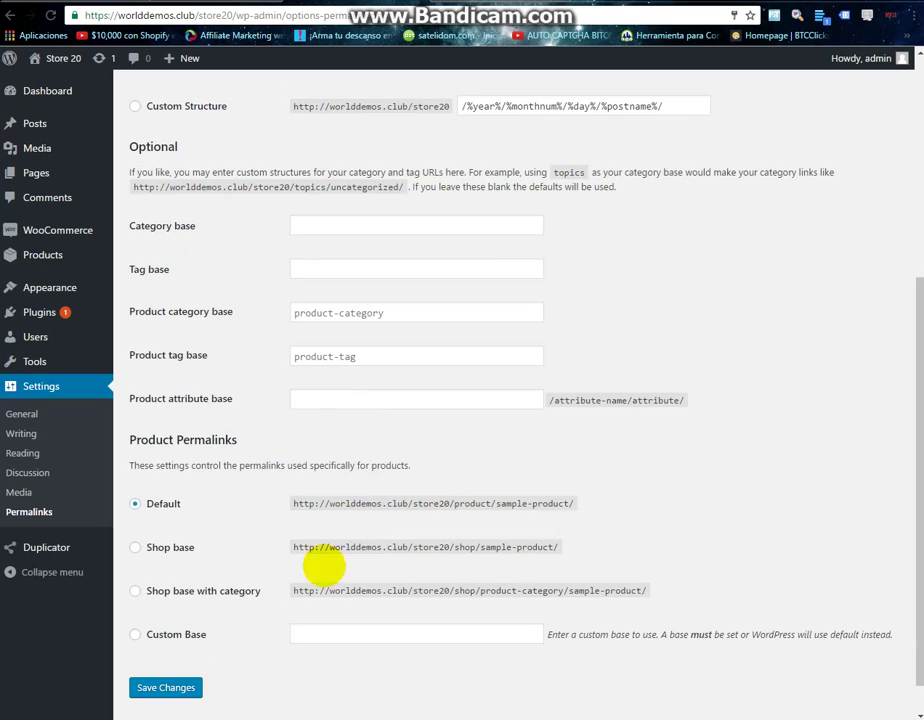
{"action": "left_click", "coordinate": [166, 684]}
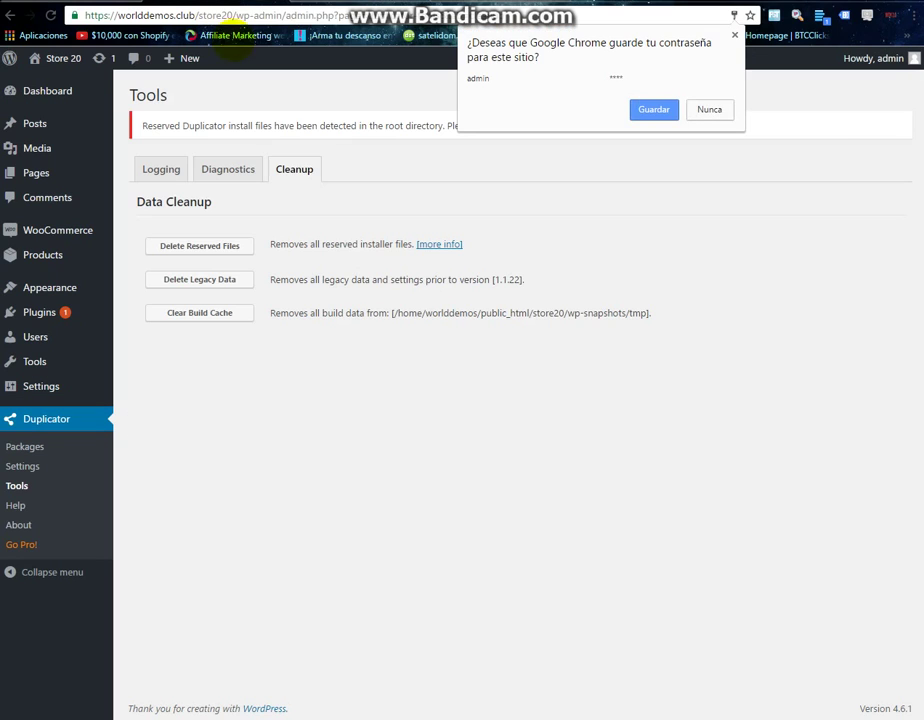
Open Duplicator Tools > Cleanup and delete the reserved installer files.
{"action": "left_click", "coordinate": [200, 250]}
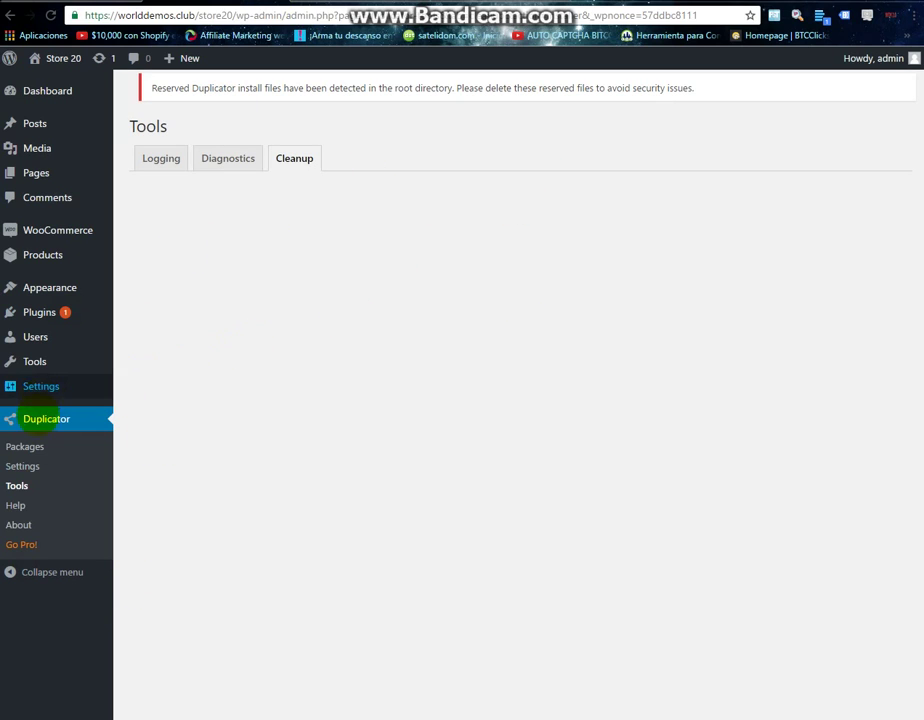
{"action": "left_click", "coordinate": [17, 486]}
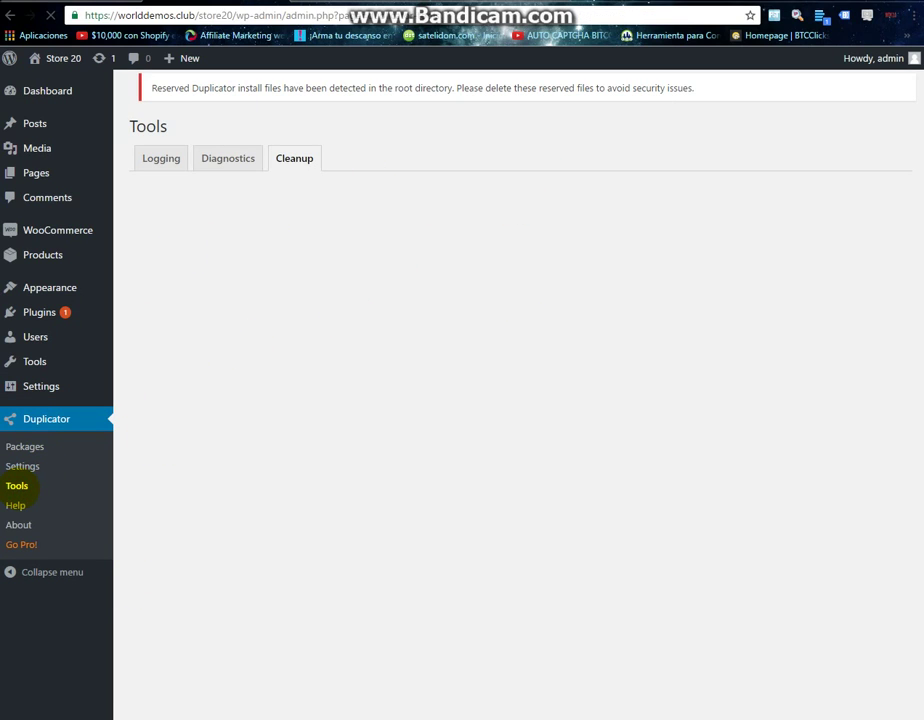
{"action": "left_click", "coordinate": [296, 187]}
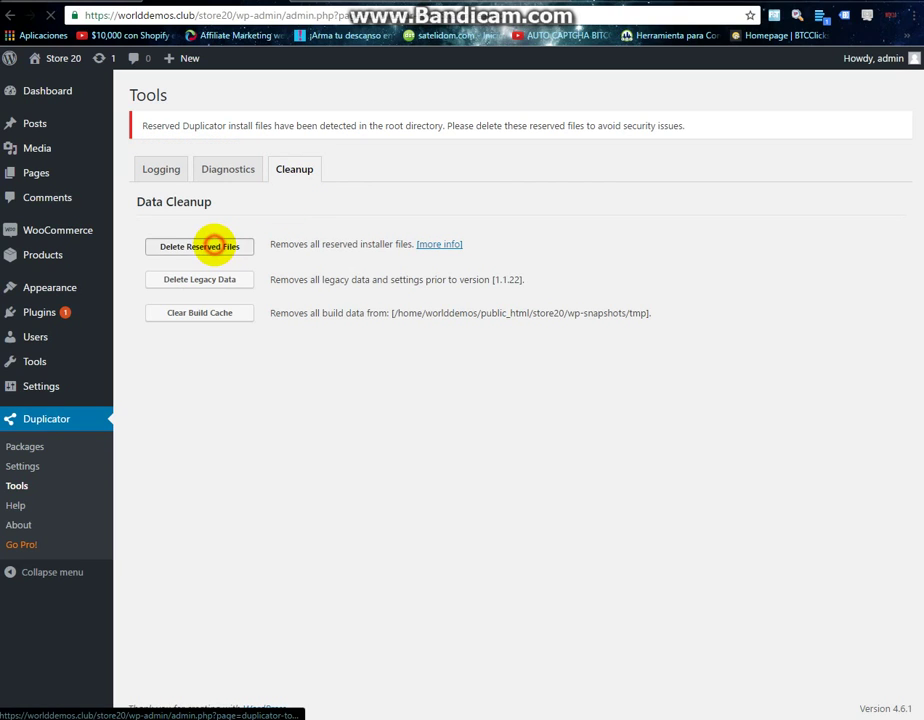
{"action": "left_click", "coordinate": [213, 245]}
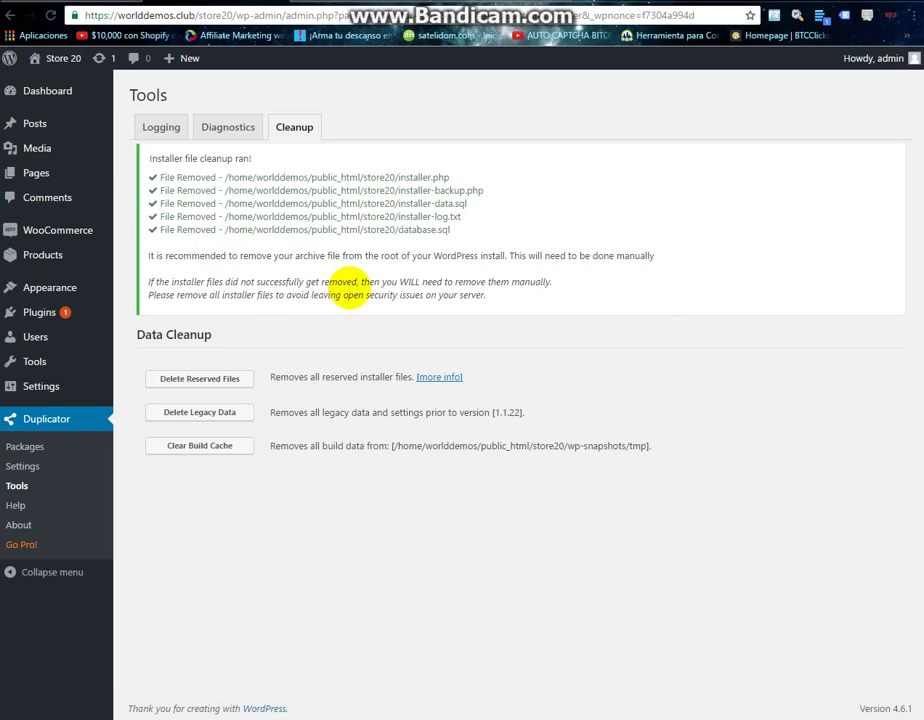
Delete Duplicator's legacy data and clear its build cache, confirming both.
{"action": "left_click", "coordinate": [195, 412]}
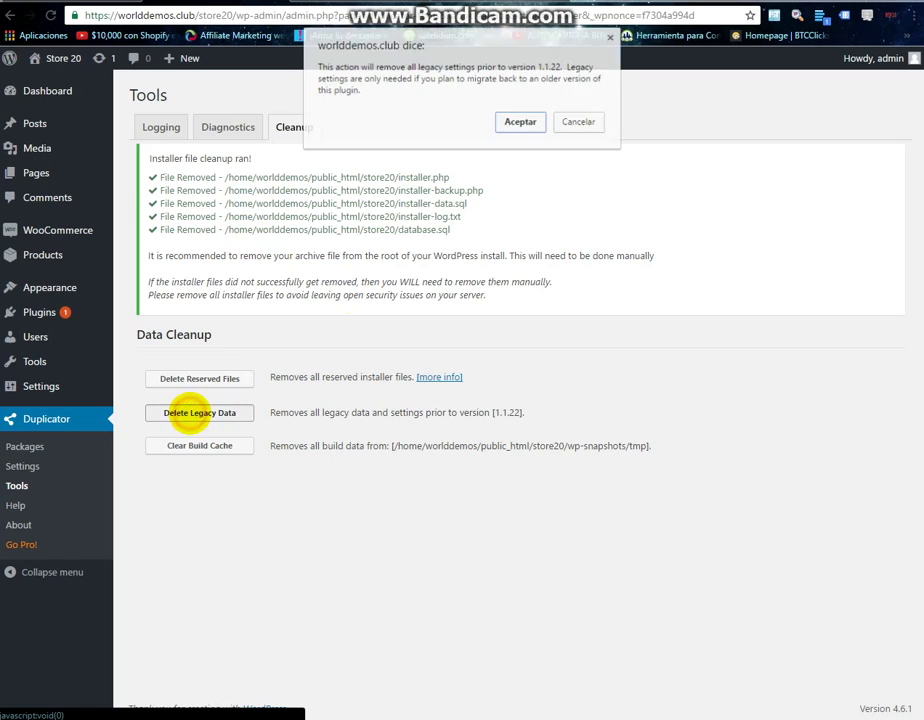
{"action": "left_click", "coordinate": [524, 120]}
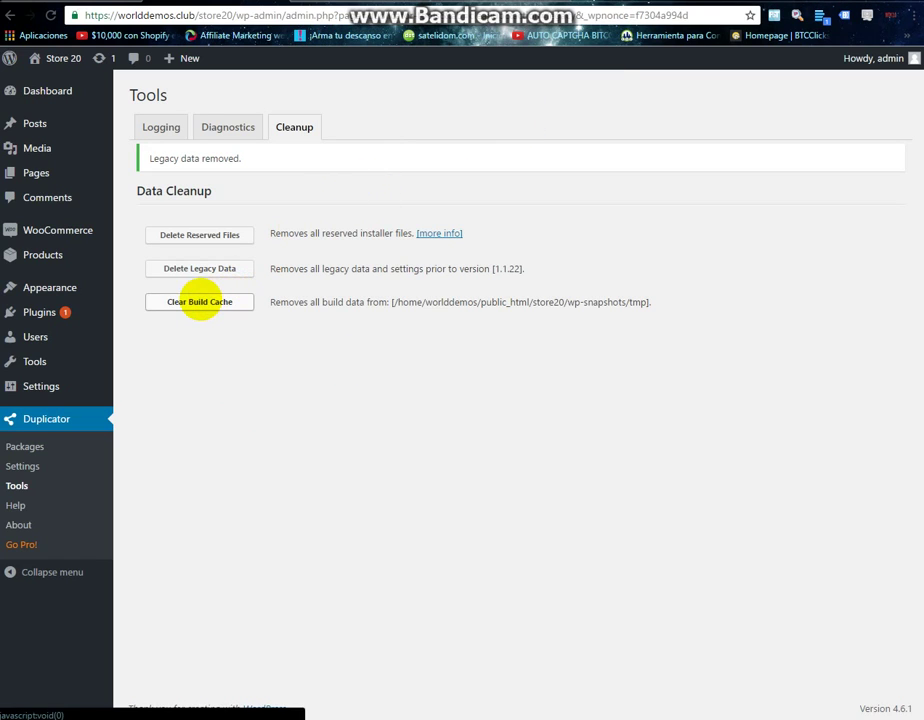
{"action": "left_click", "coordinate": [200, 302]}
{"action": "left_click", "coordinate": [525, 112]}
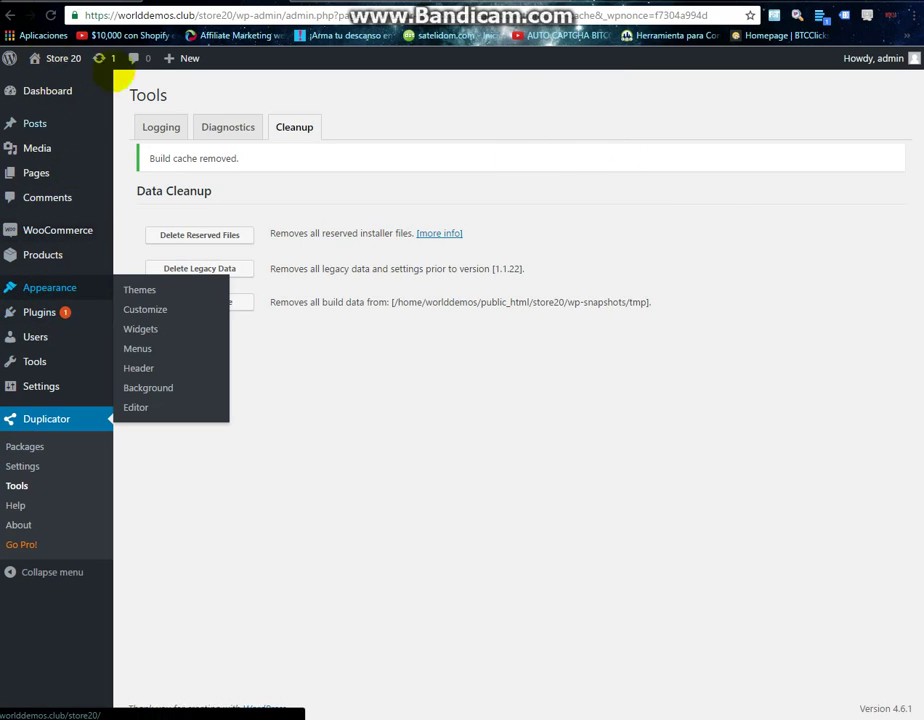
Select all plugins on Dashboard > Updates and update Duplicator from 1.1.22 to 1.1.24.
{"action": "left_click", "coordinate": [105, 60]}
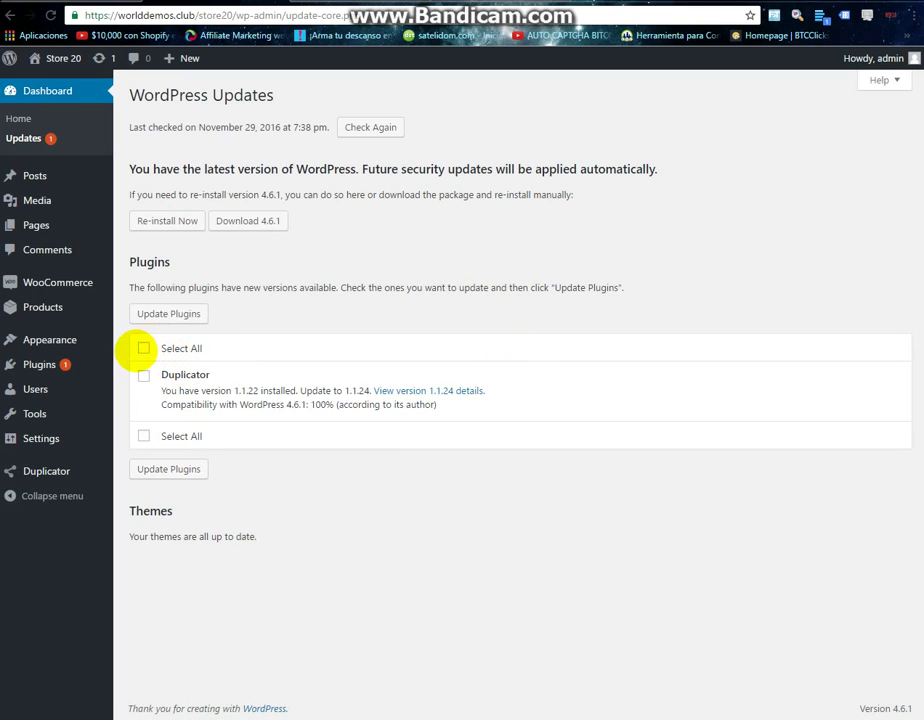
{"action": "left_click", "coordinate": [142, 348]}
{"action": "left_click", "coordinate": [170, 313]}
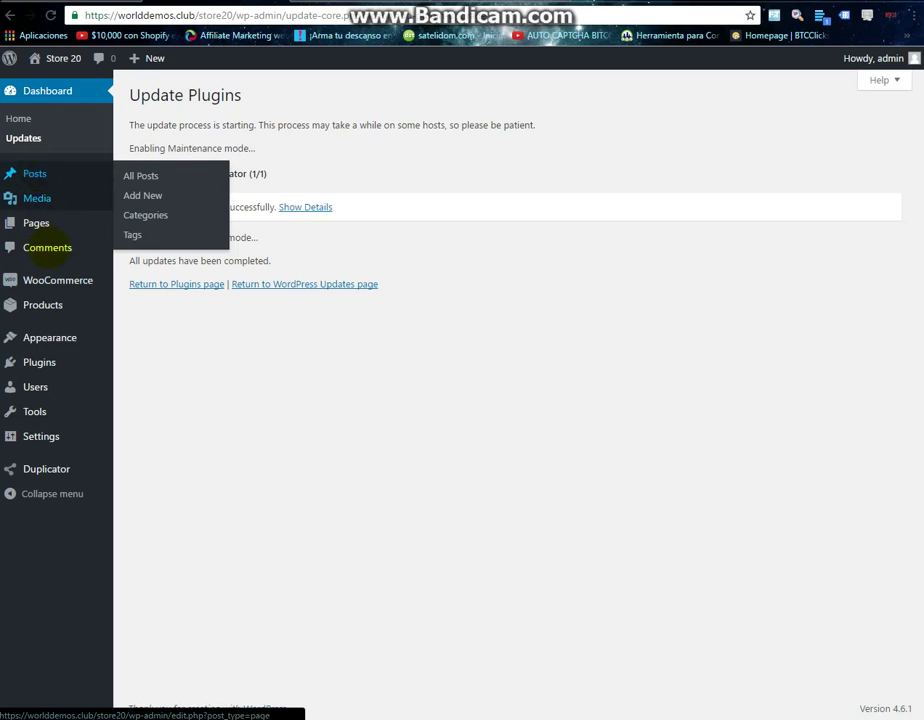
{"action": "mouse_move", "coordinate": [58, 282]}
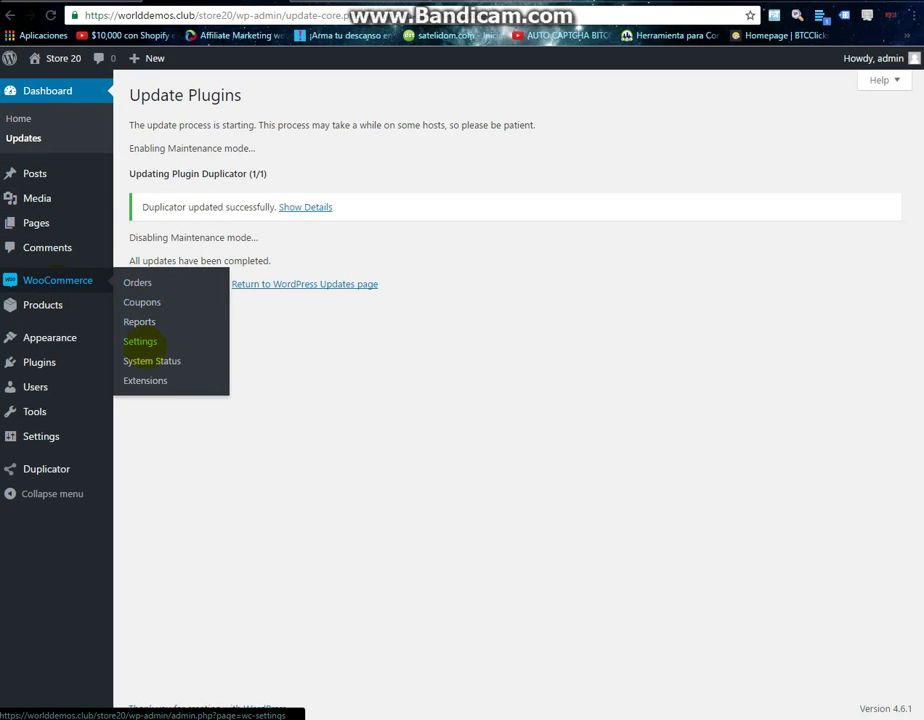
Open the PayPal payment settings under WooCommerce > Settings > Checkout.
{"action": "left_click", "coordinate": [137, 341]}
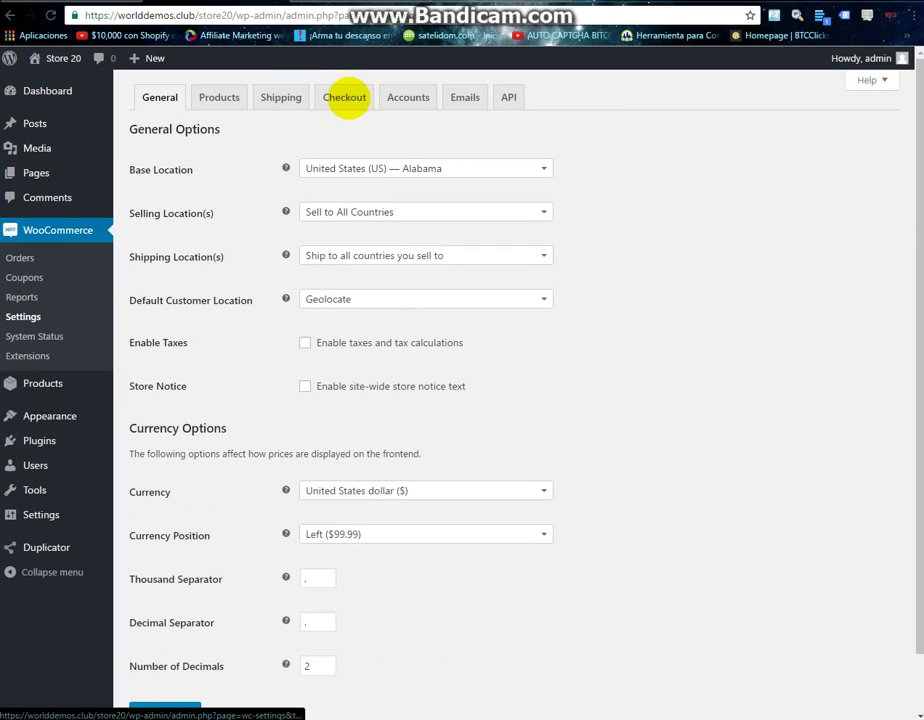
{"action": "left_click", "coordinate": [343, 97]}
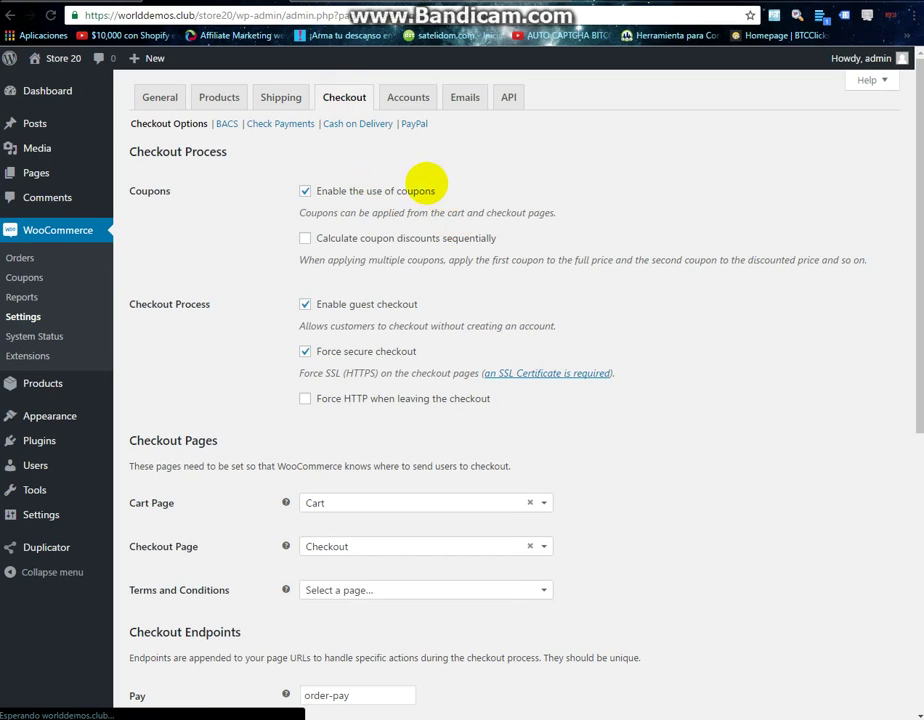
{"action": "left_click", "coordinate": [413, 123]}
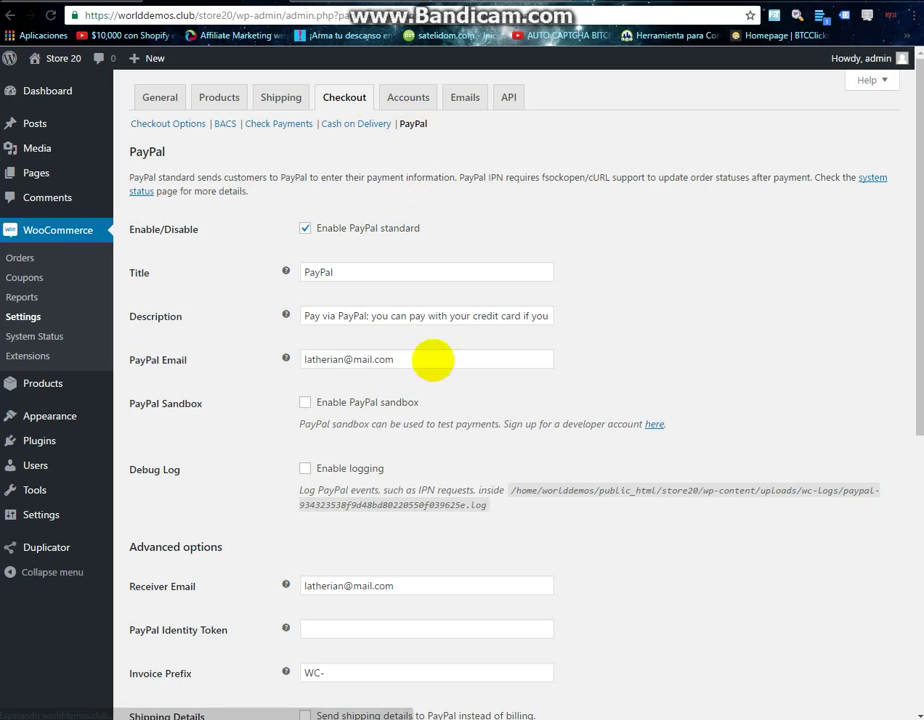
Replace the existing PayPal Email address with a placeholder address.
{"action": "left_click_drag", "start_coordinate": [406, 353], "coordinate": [301, 355]}
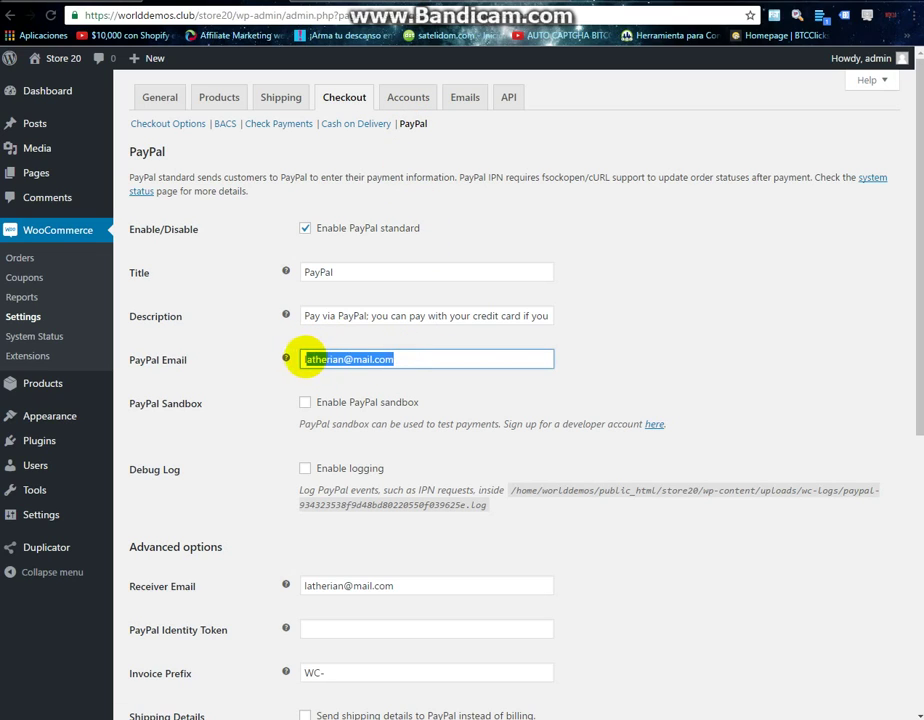
{"action": "left_click", "coordinate": [411, 356]}
{"action": "left_click_drag", "start_coordinate": [411, 356], "coordinate": [301, 355]}
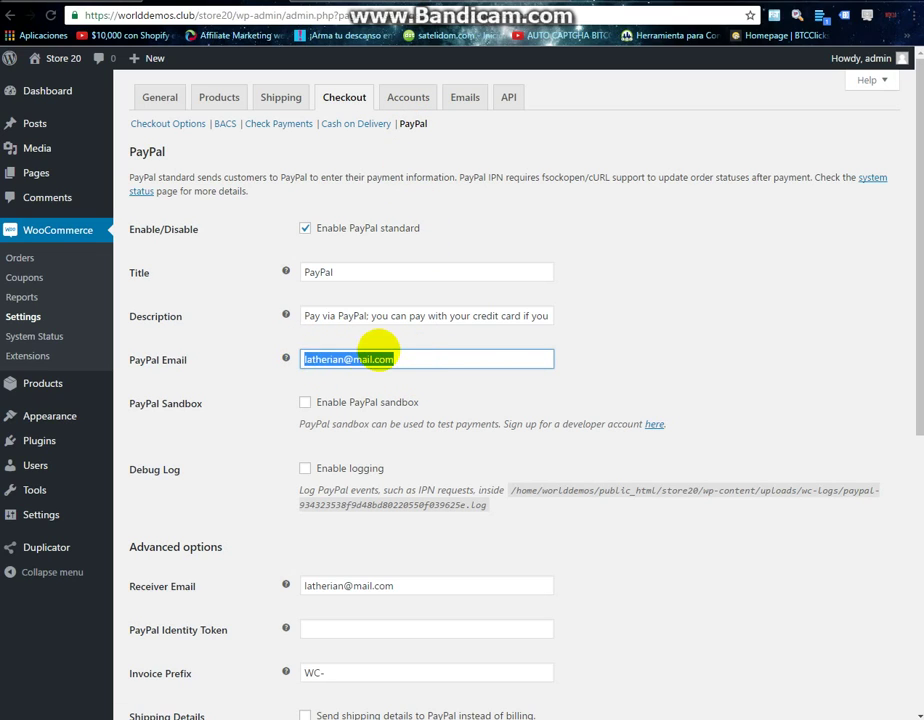
{"action": "left_click", "coordinate": [377, 351]}
{"action": "left_click", "coordinate": [418, 358]}
{"action": "left_click_drag", "start_coordinate": [400, 358], "coordinate": [287, 355]}
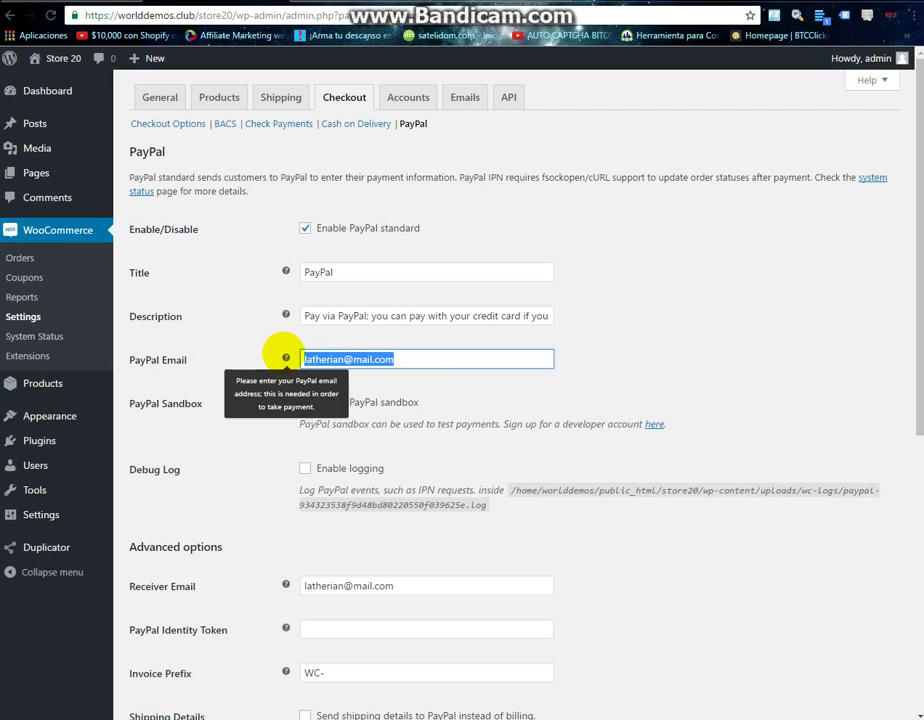
{"action": "type", "text": "yo"}
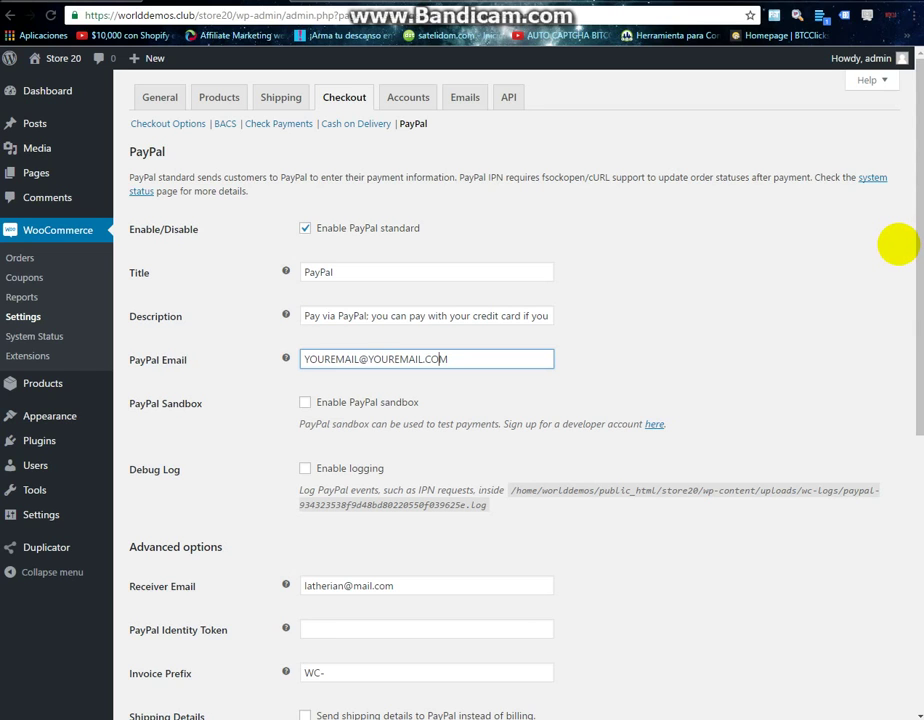
{"action": "scroll", "coordinate": [330, 435], "scroll_direction": "down", "scroll_amount": 5}
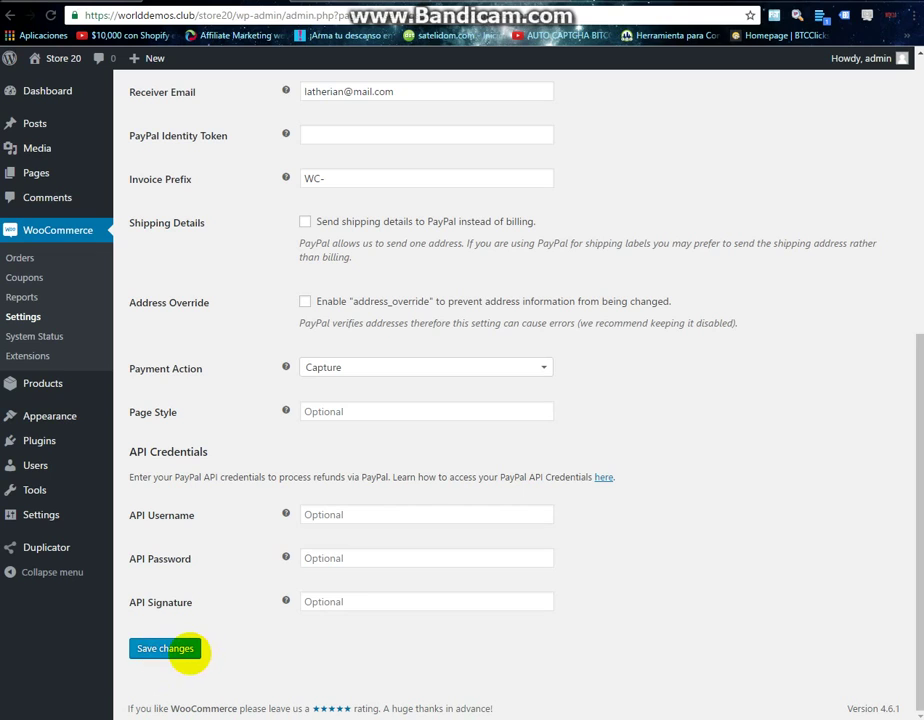
Save the PayPal settings and check the settings-saved notice.
{"action": "left_click", "coordinate": [181, 645]}
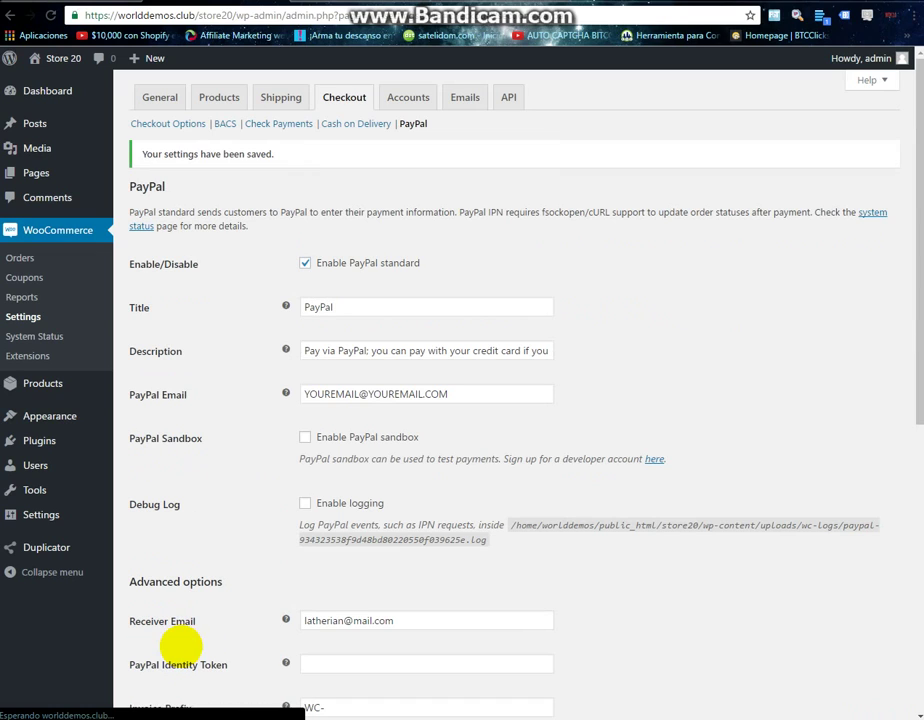
{"action": "left_click_drag", "start_coordinate": [140, 155], "coordinate": [340, 157]}
{"action": "left_click", "coordinate": [283, 160]}
{"action": "left_click_drag", "start_coordinate": [282, 152], "coordinate": [134, 151]}
{"action": "left_click", "coordinate": [210, 169]}
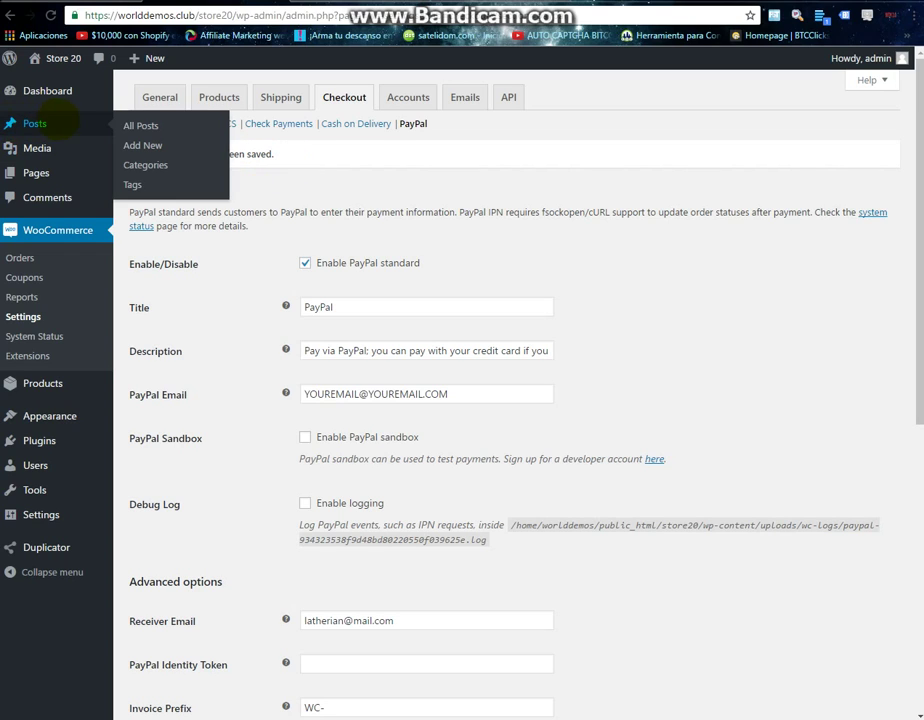
Move on to the Permalinks settings, including the Product Permalinks options.
{"action": "mouse_move", "coordinate": [110, 145]}
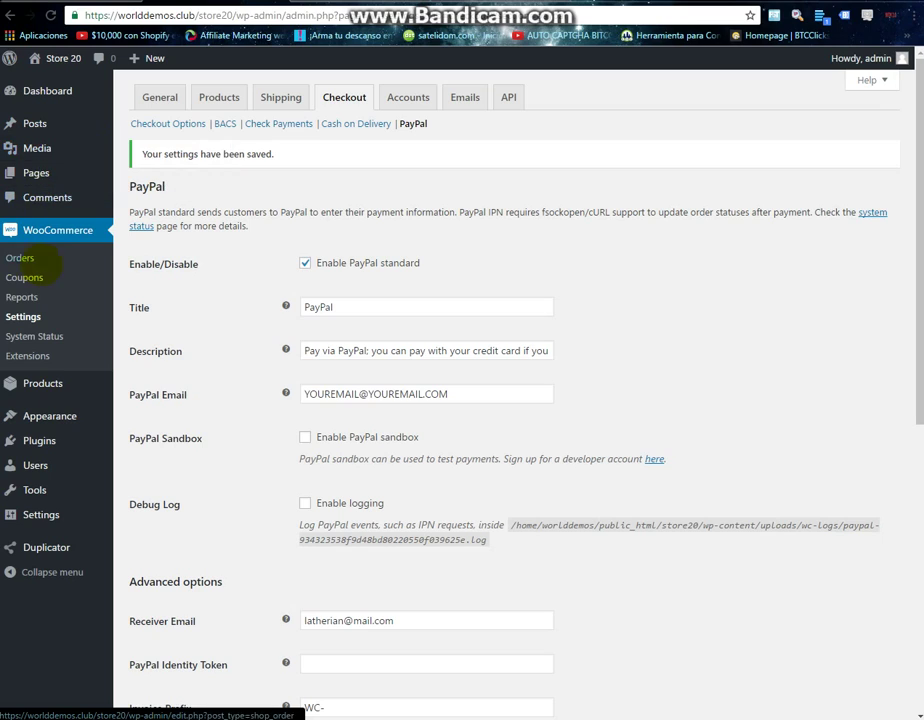
{"action": "mouse_move", "coordinate": [55, 383]}
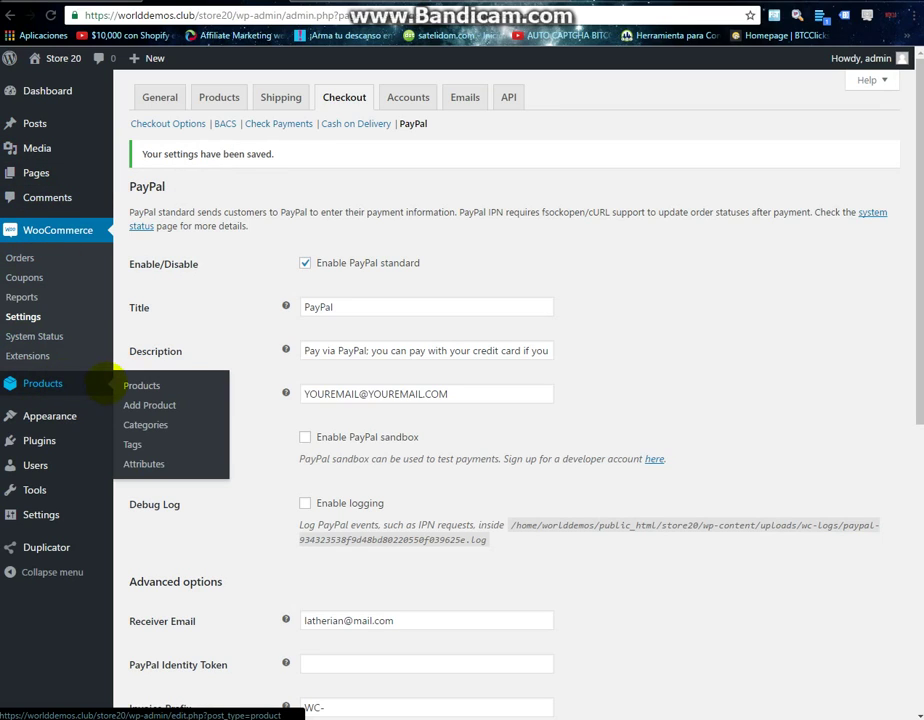
{"action": "left_click", "coordinate": [141, 384]}
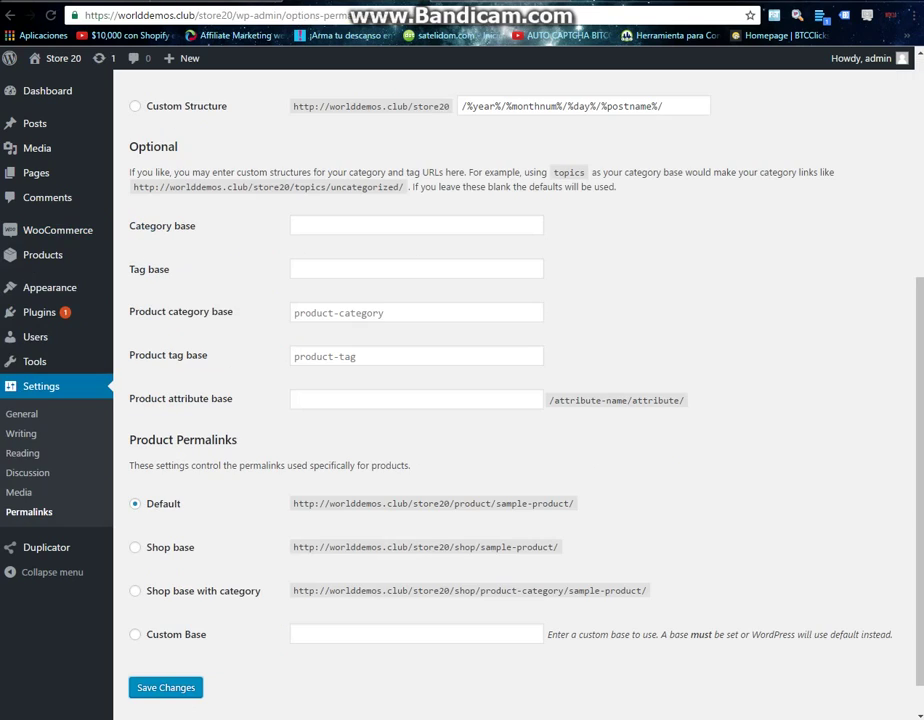
{"action": "scroll", "coordinate": [512, 400], "scroll_direction": "up", "scroll_amount": 4}
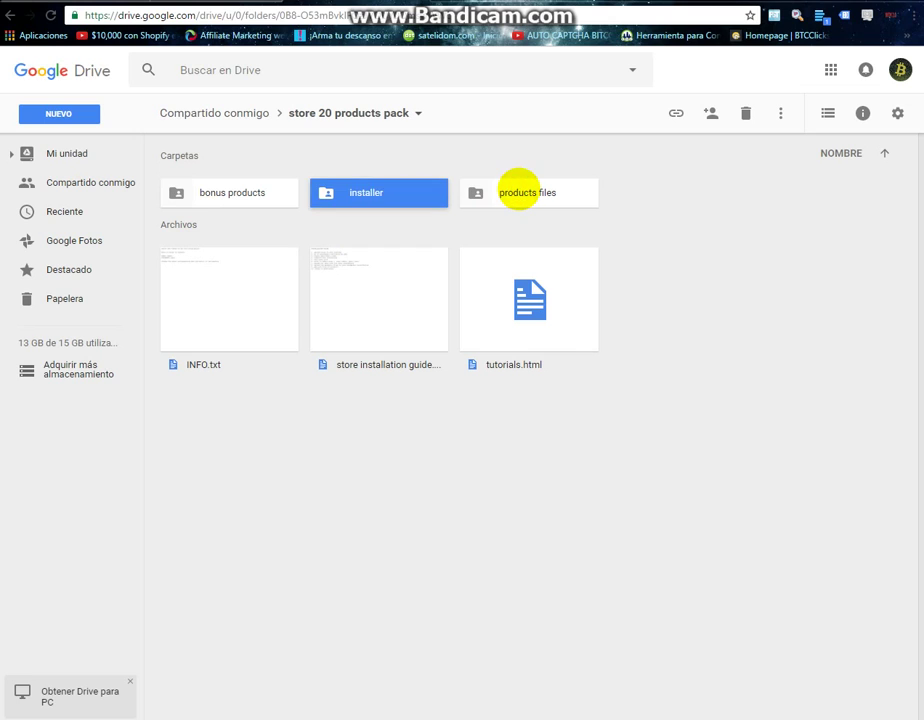
Download the products files folder from Drive as a zip and move the Chrome window aside.
{"action": "right_click", "coordinate": [518, 190]}
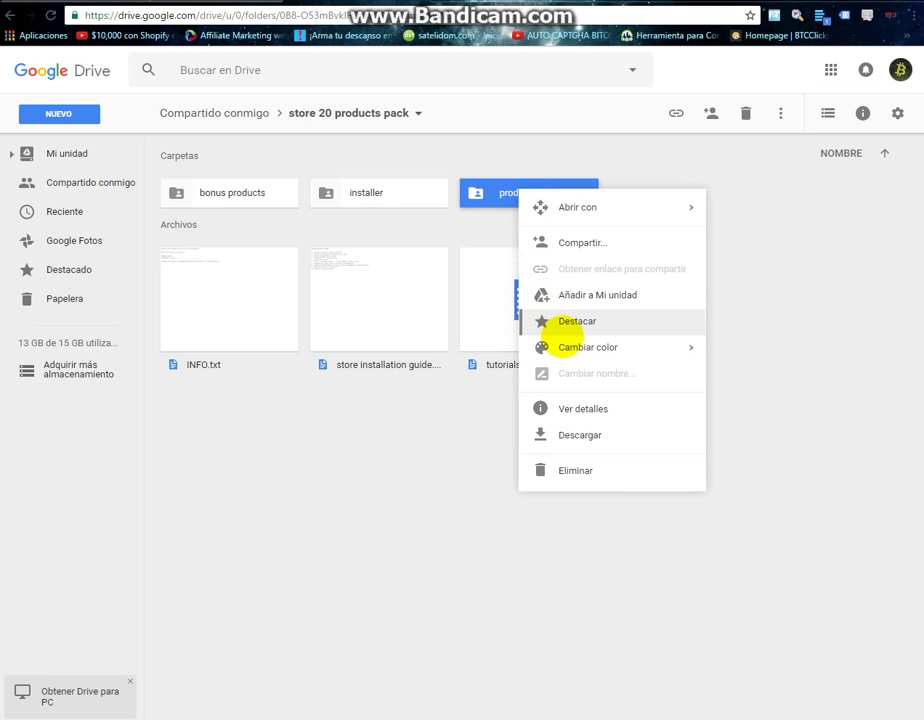
{"action": "left_click", "coordinate": [577, 434]}
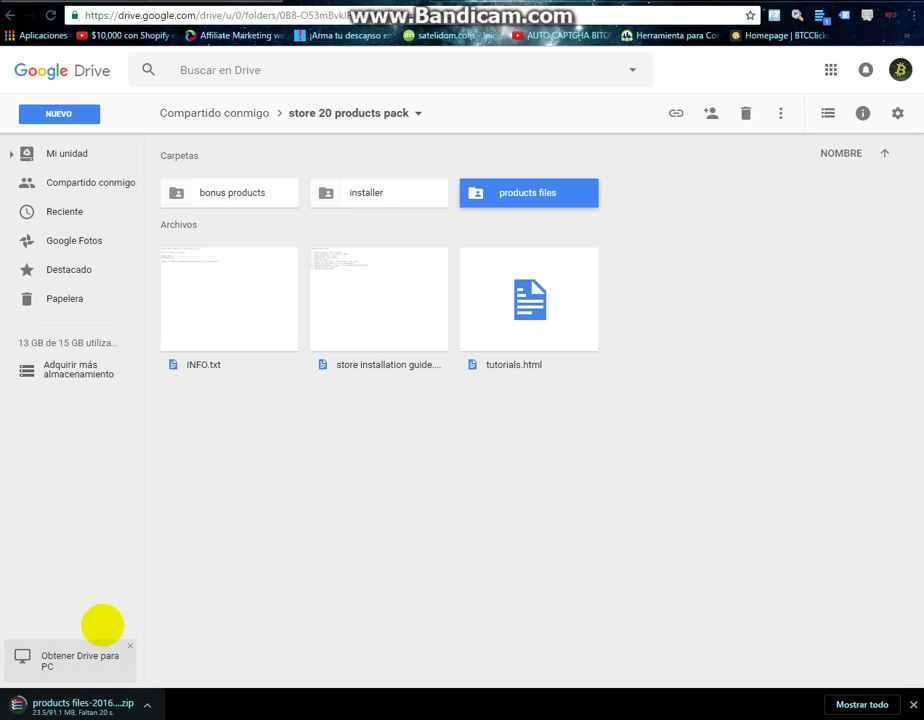
{"action": "left_click_drag", "start_coordinate": [450, 5], "coordinate": [595, 12]}
{"action": "left_click_drag", "start_coordinate": [529, 3], "coordinate": [2, 5]}
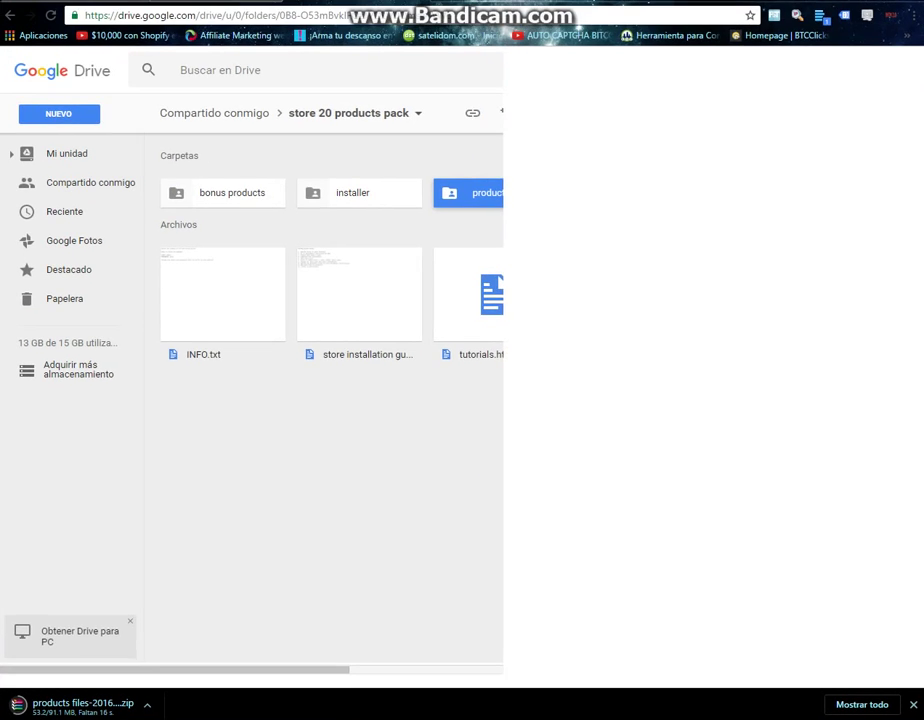
Snap Chrome to the right half of the screen and stretch it taller while the zip downloads.
{"action": "key", "text": "super+Right"}
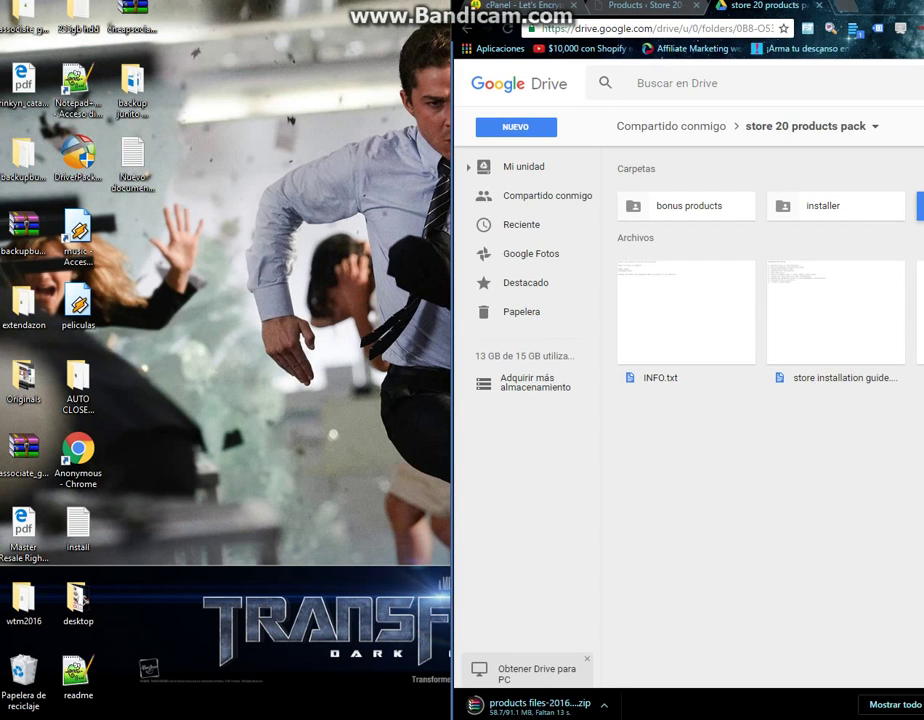
{"action": "left_click_drag", "start_coordinate": [650, 5], "coordinate": [625, 0]}
{"action": "left_click_drag", "start_coordinate": [740, 0], "coordinate": [770, 8]}
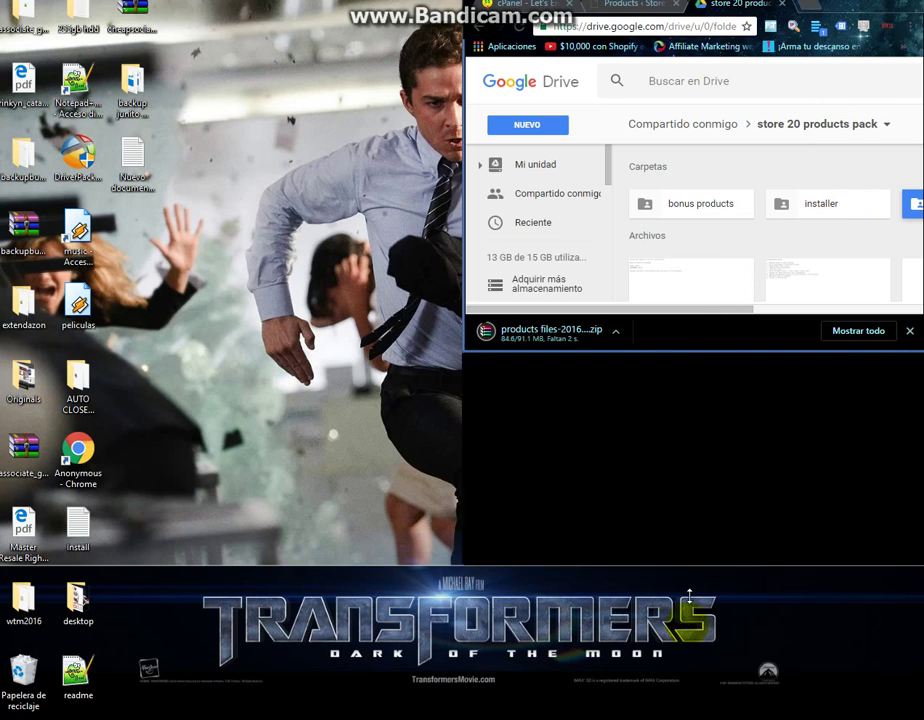
{"action": "left_click_drag", "start_coordinate": [711, 352], "coordinate": [711, 619]}
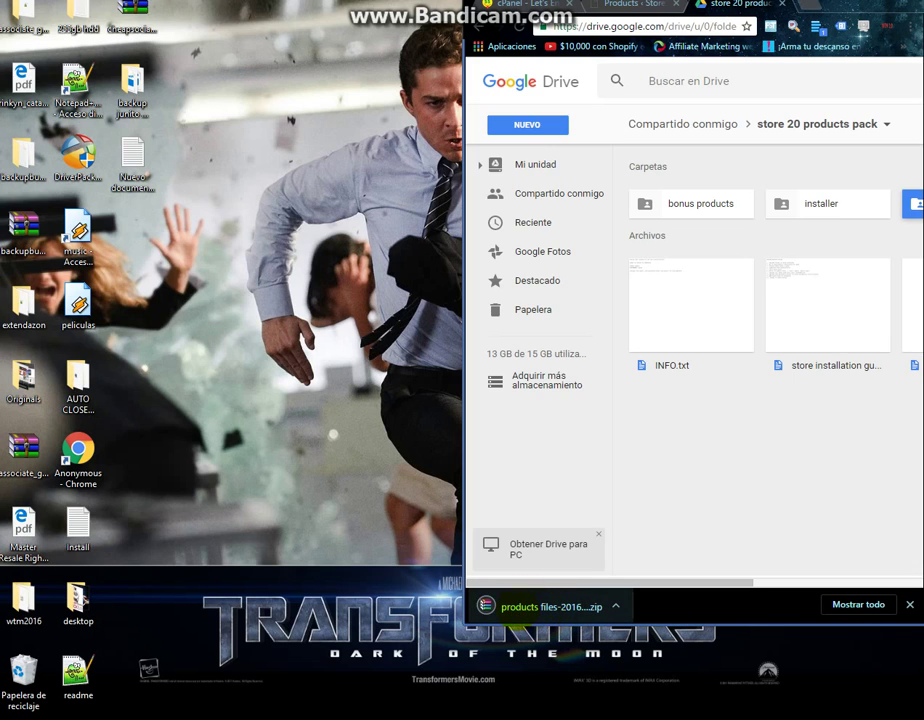
Extract the products files folder from the downloaded zip onto the desktop in the background, then close WinRAR.
{"action": "left_click", "coordinate": [530, 607]}
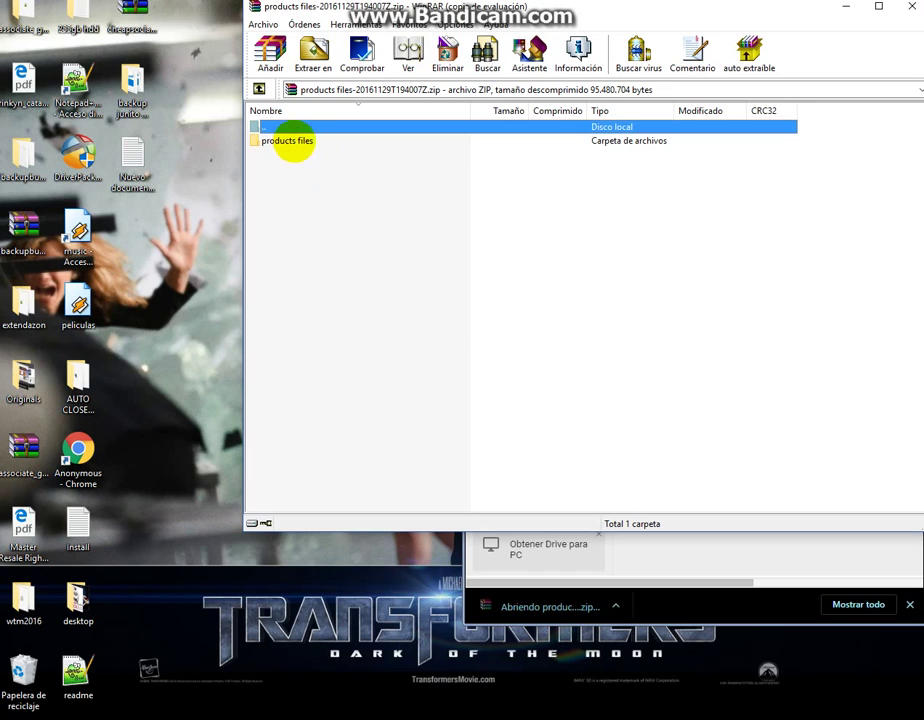
{"action": "left_click", "coordinate": [663, 274]}
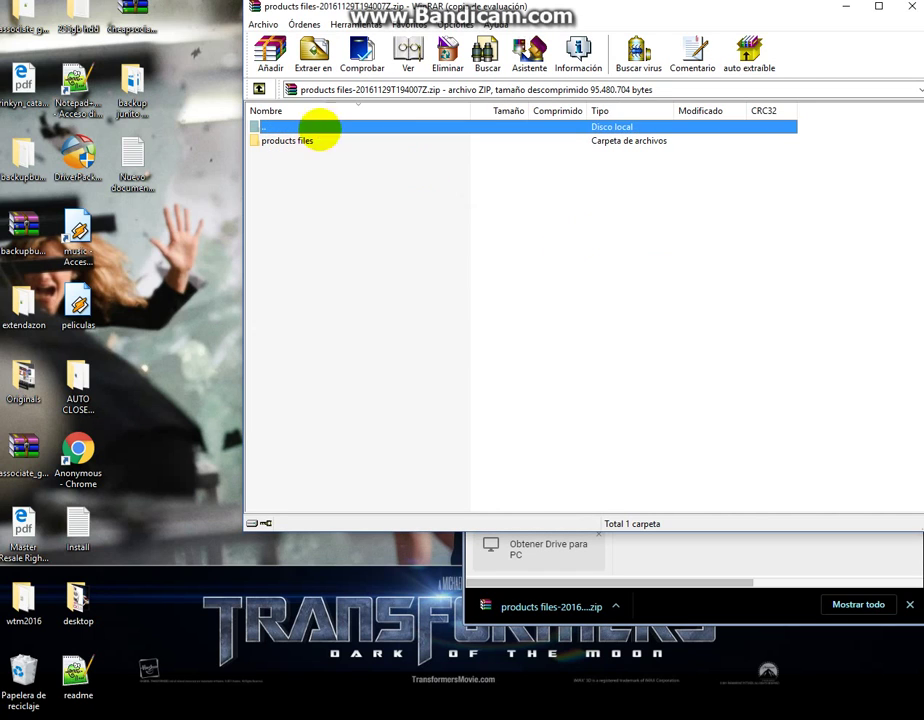
{"action": "left_click", "coordinate": [287, 140]}
{"action": "left_click_drag", "start_coordinate": [145, 232], "coordinate": [148, 236]}
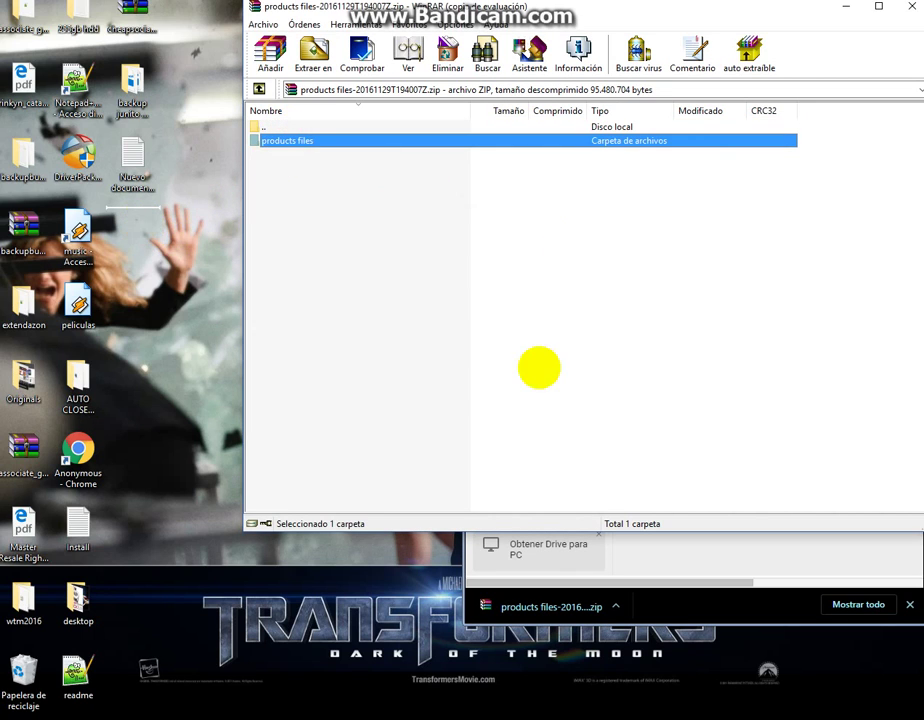
{"action": "left_click", "coordinate": [540, 370]}
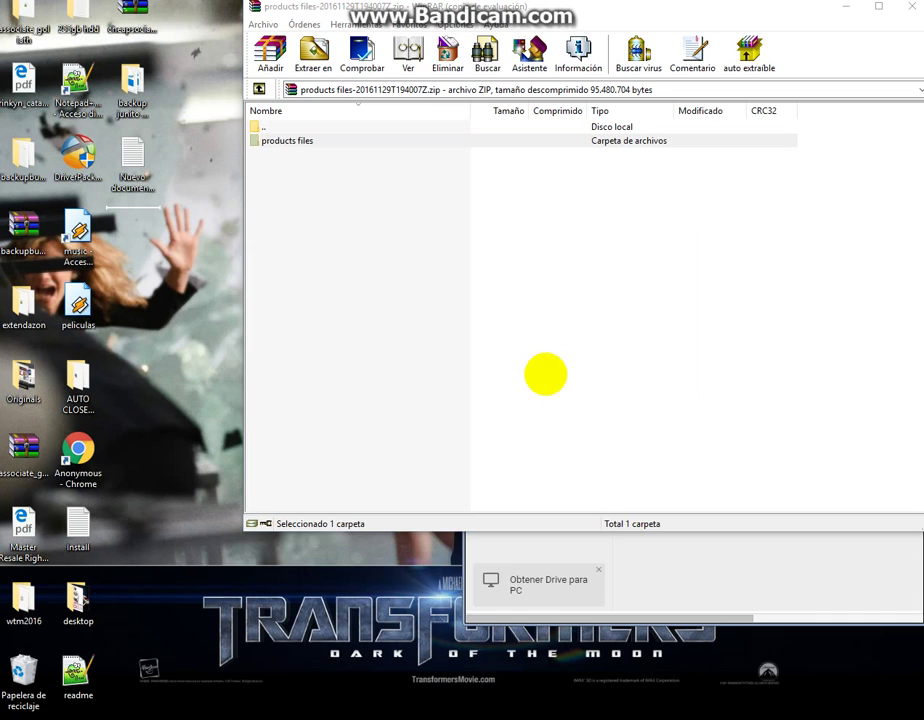
{"action": "left_click_drag", "start_coordinate": [819, 10], "coordinate": [735, 12]}
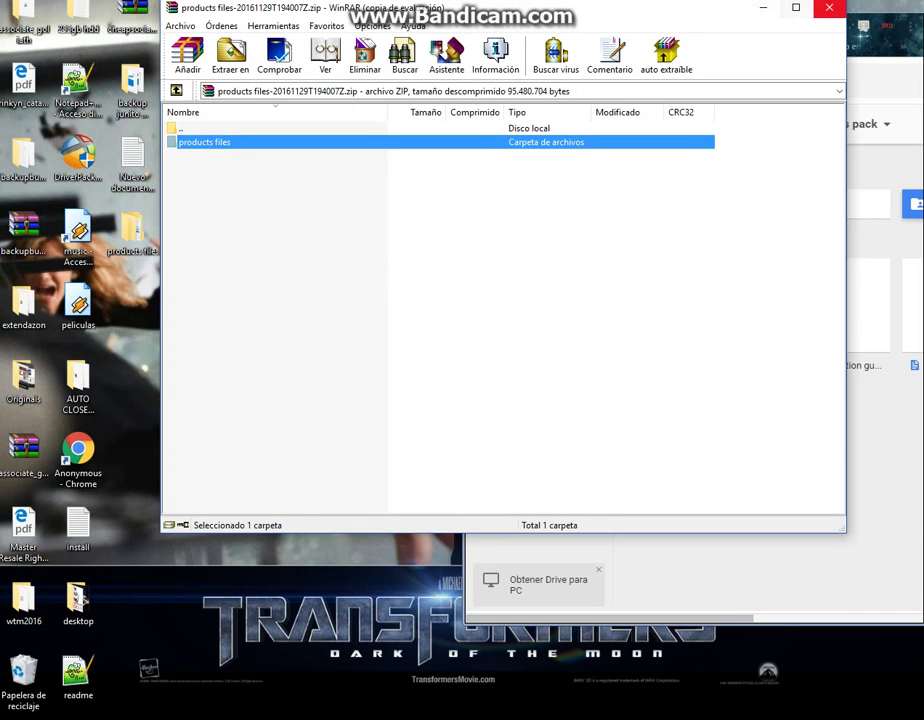
{"action": "left_click", "coordinate": [828, 8]}
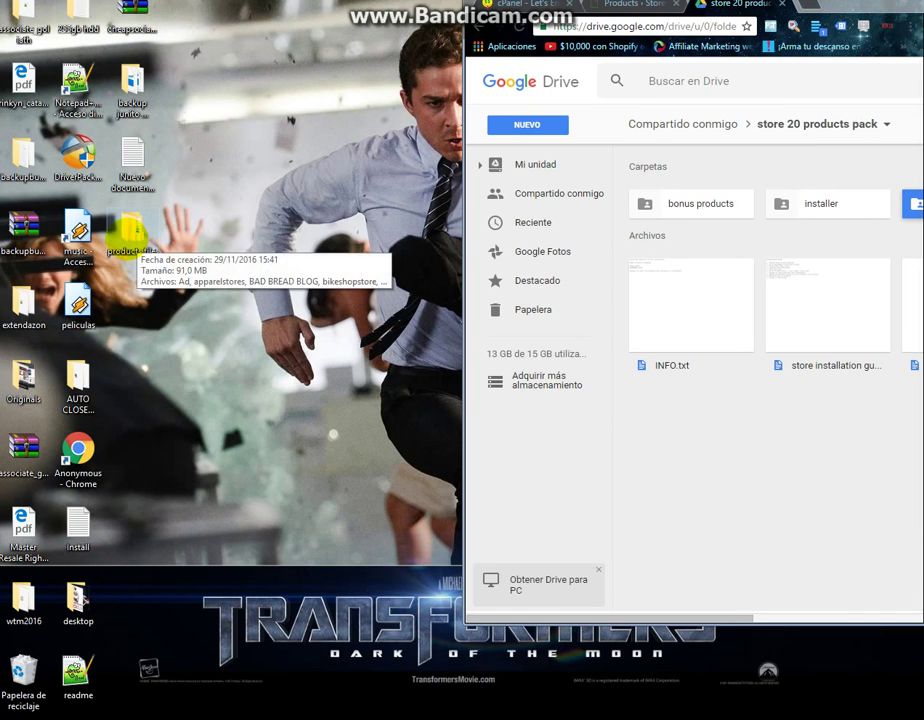
{"action": "left_click", "coordinate": [127, 237]}
Open the products files folder top-left, select the Ad, BAD BREAD BLOG and Debt-Relief archives, then return to WordPress.
{"action": "double_click", "coordinate": [127, 237]}
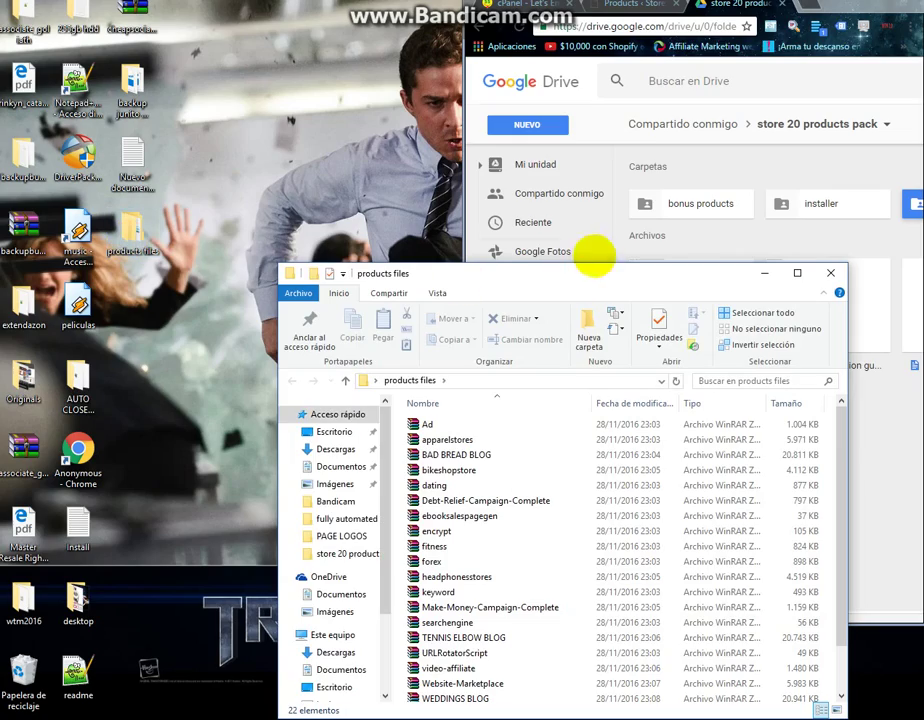
{"action": "left_click_drag", "start_coordinate": [602, 272], "coordinate": [6, 32]}
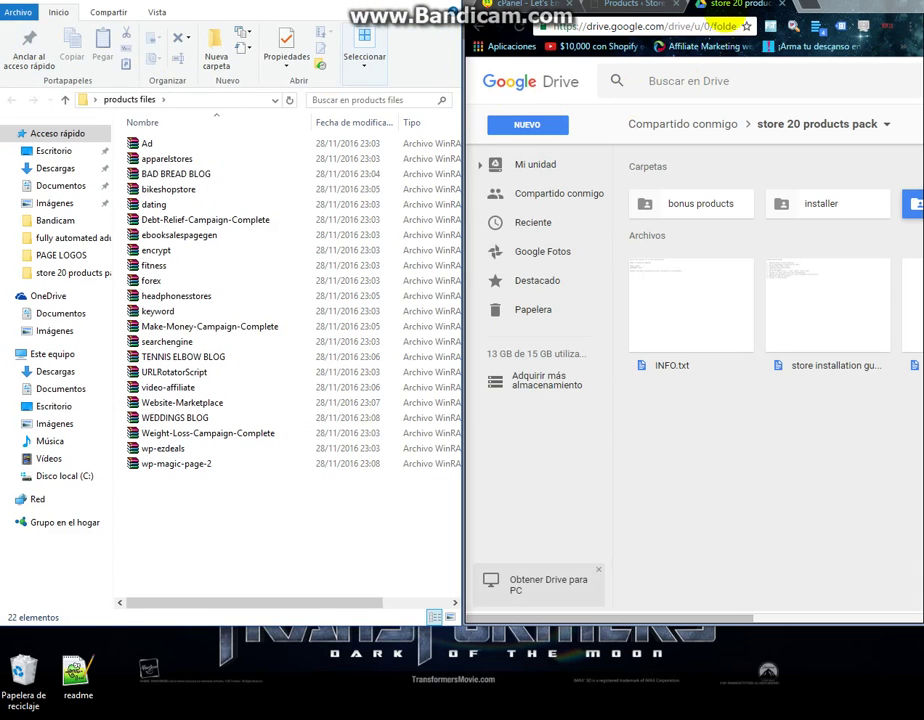
{"action": "left_click", "coordinate": [145, 144]}
{"action": "left_click", "coordinate": [162, 173]}
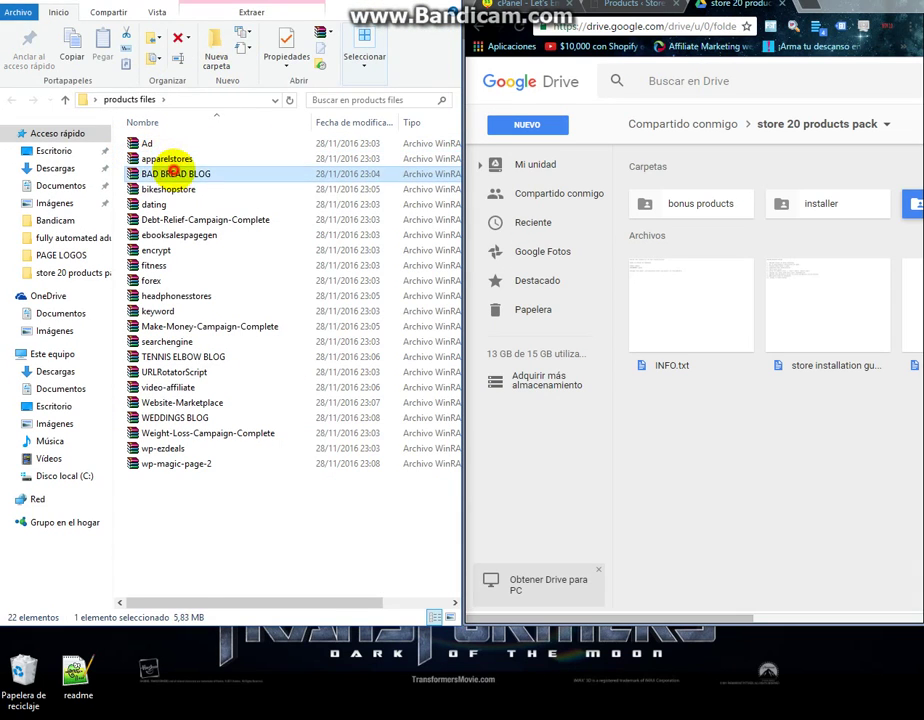
{"action": "left_click", "coordinate": [210, 220]}
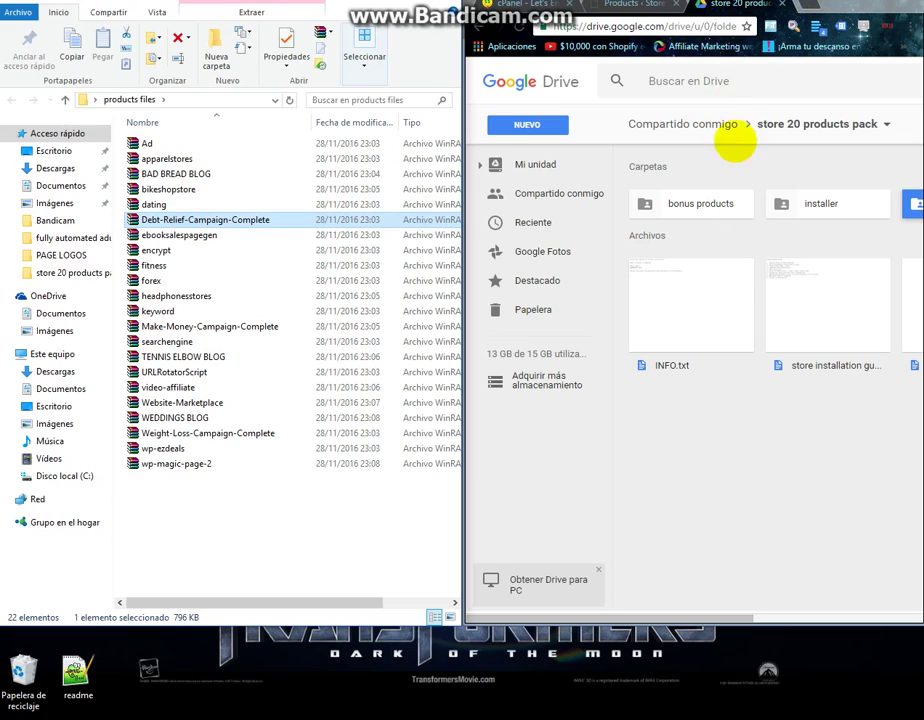
{"action": "left_click", "coordinate": [637, 4]}
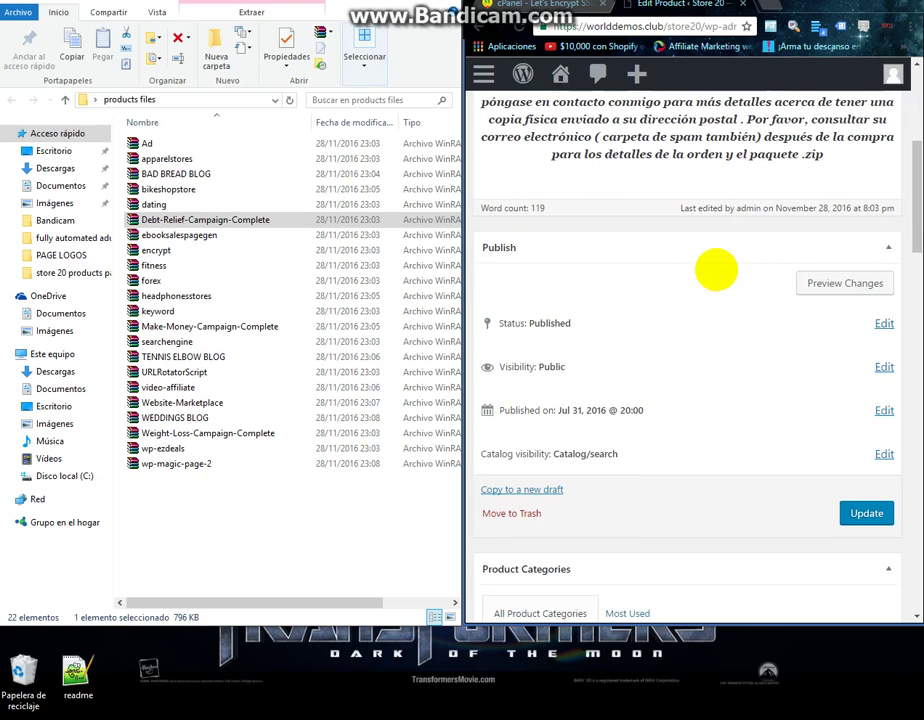
Add three extra rows in the product's Downloadable files section.
{"action": "scroll", "coordinate": [716, 269], "scroll_direction": "down", "scroll_amount": 8}
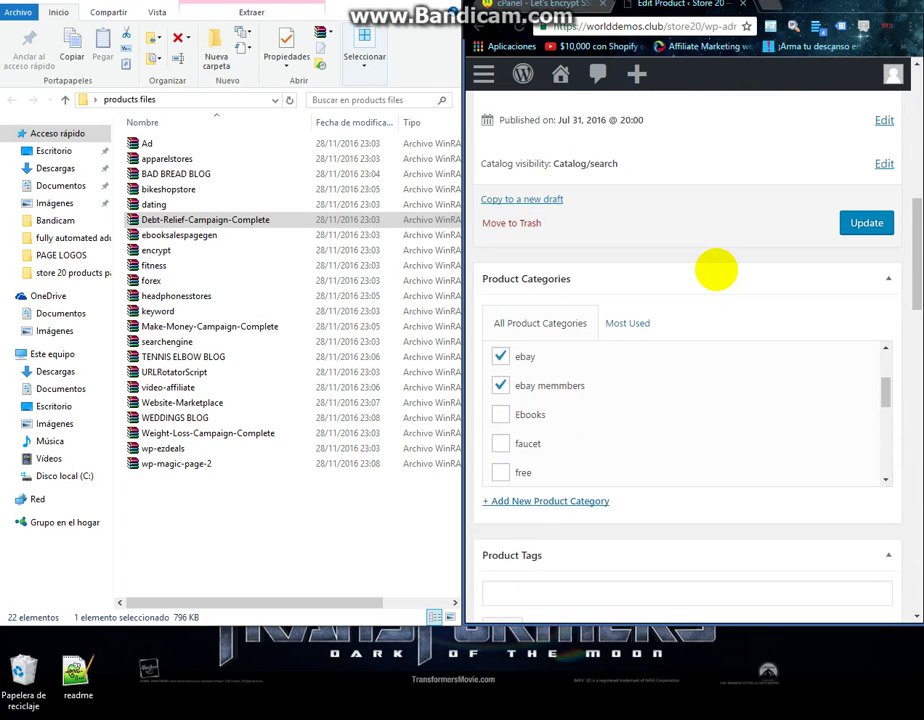
{"action": "scroll", "coordinate": [716, 269], "scroll_direction": "down", "scroll_amount": 4}
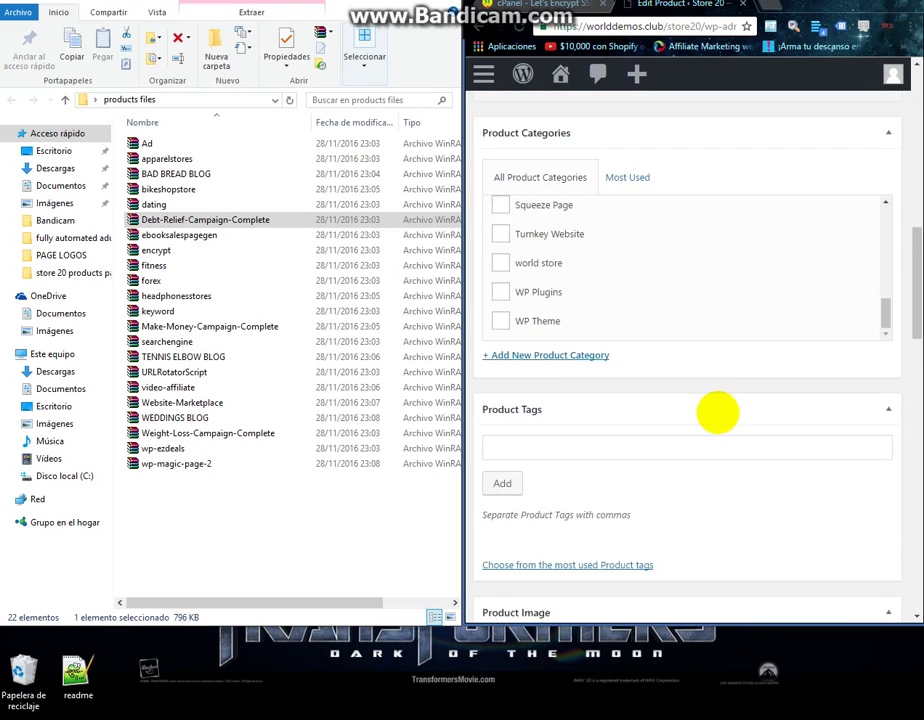
{"action": "scroll", "coordinate": [716, 412], "scroll_direction": "down", "scroll_amount": 4}
{"action": "scroll", "coordinate": [718, 412], "scroll_direction": "down", "scroll_amount": 4}
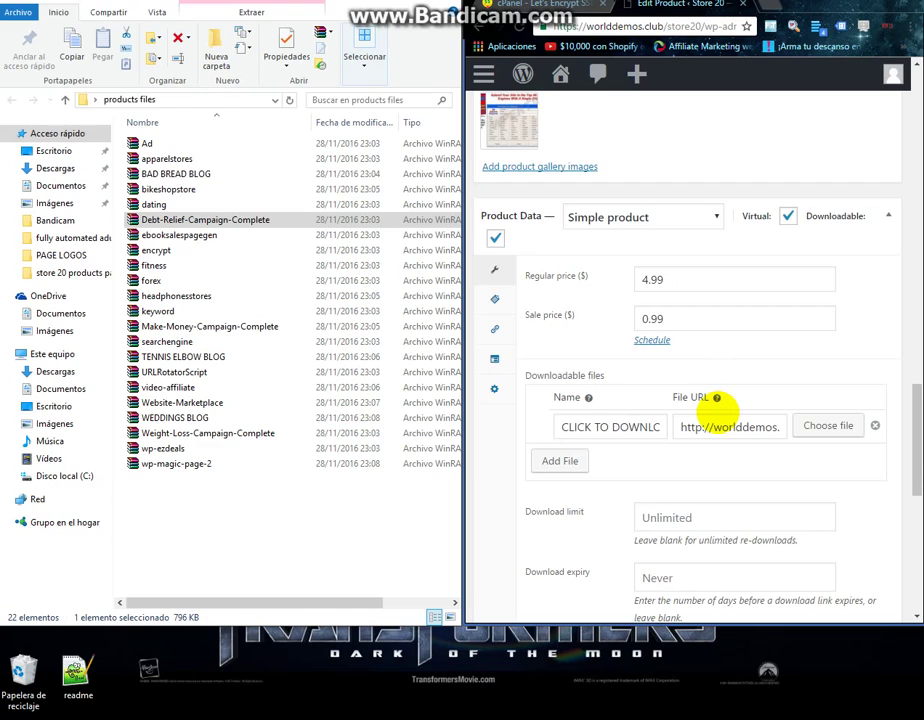
{"action": "scroll", "coordinate": [720, 408], "scroll_direction": "down", "scroll_amount": 1}
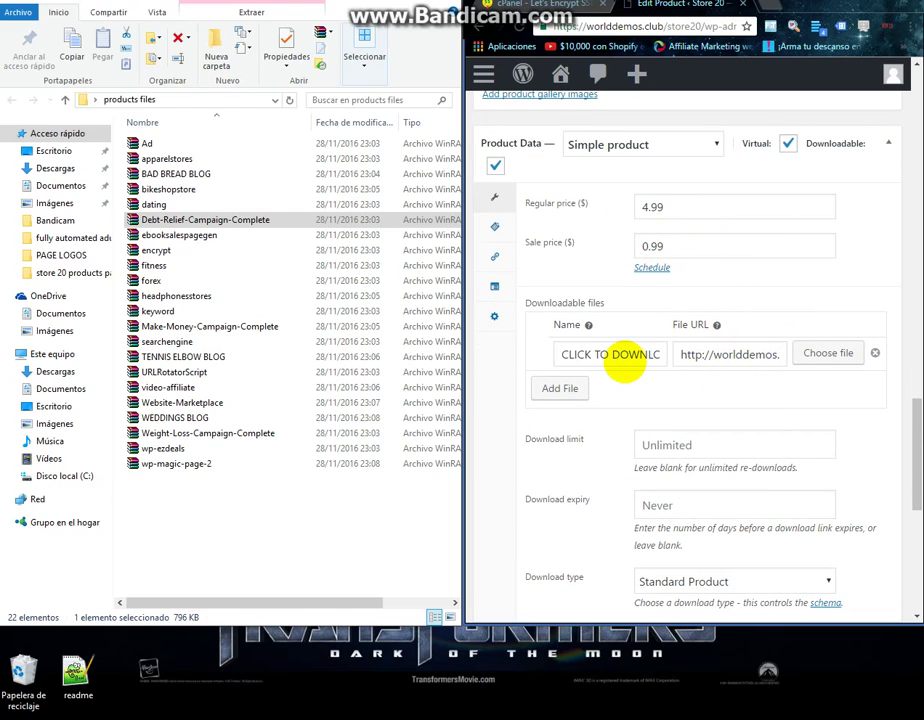
{"action": "left_click", "coordinate": [562, 390]}
{"action": "left_click", "coordinate": [562, 421]}
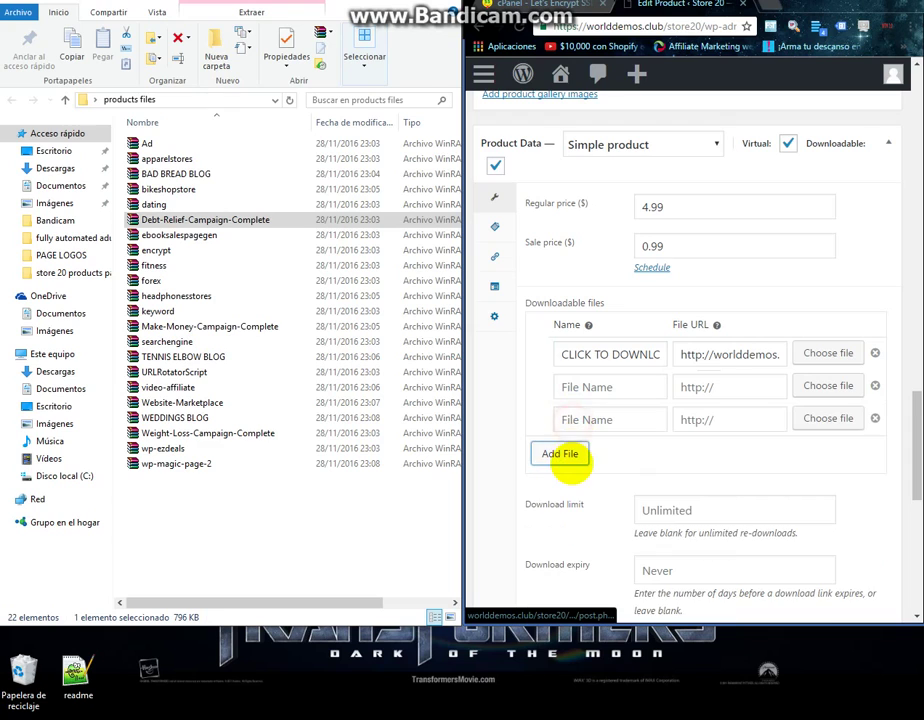
{"action": "left_click", "coordinate": [569, 460]}
Delete the three empty file rows and open Choose file for the existing entry.
{"action": "left_click", "coordinate": [875, 385]}
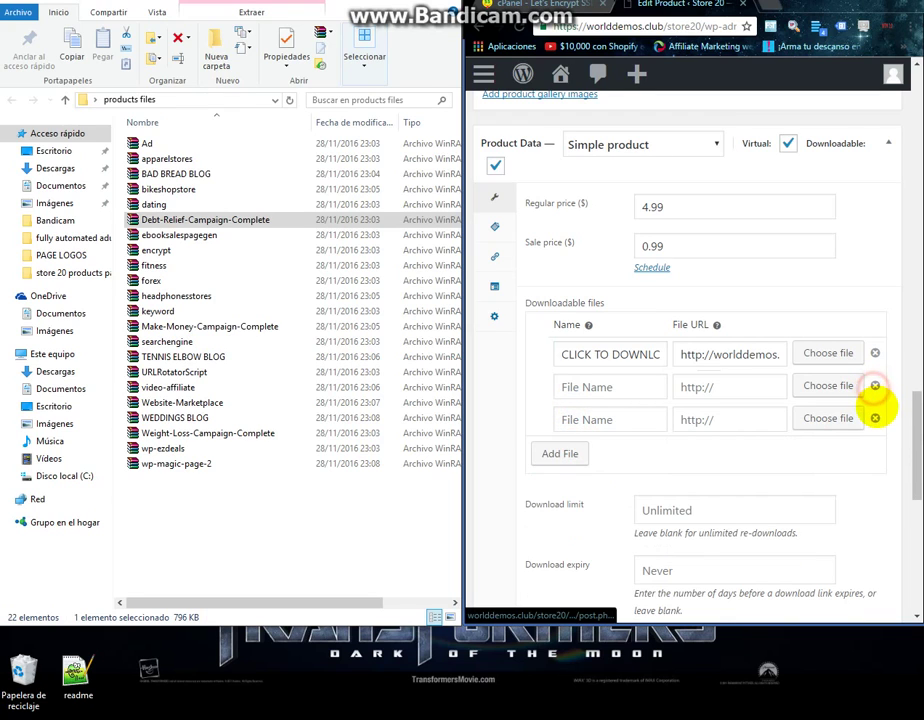
{"action": "left_click", "coordinate": [875, 418]}
{"action": "left_click", "coordinate": [875, 386]}
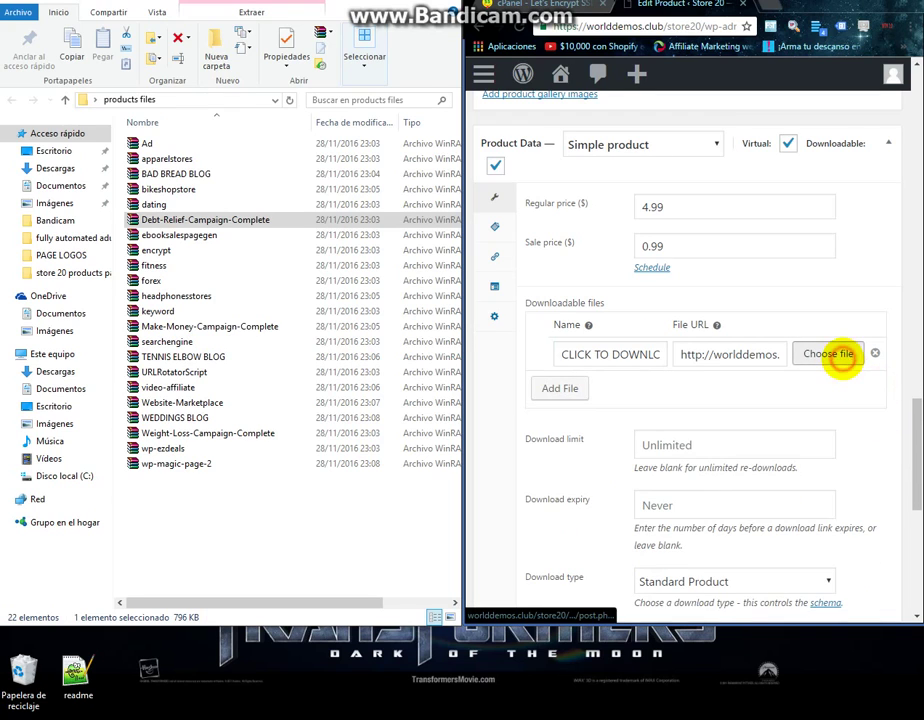
{"action": "left_click", "coordinate": [830, 354]}
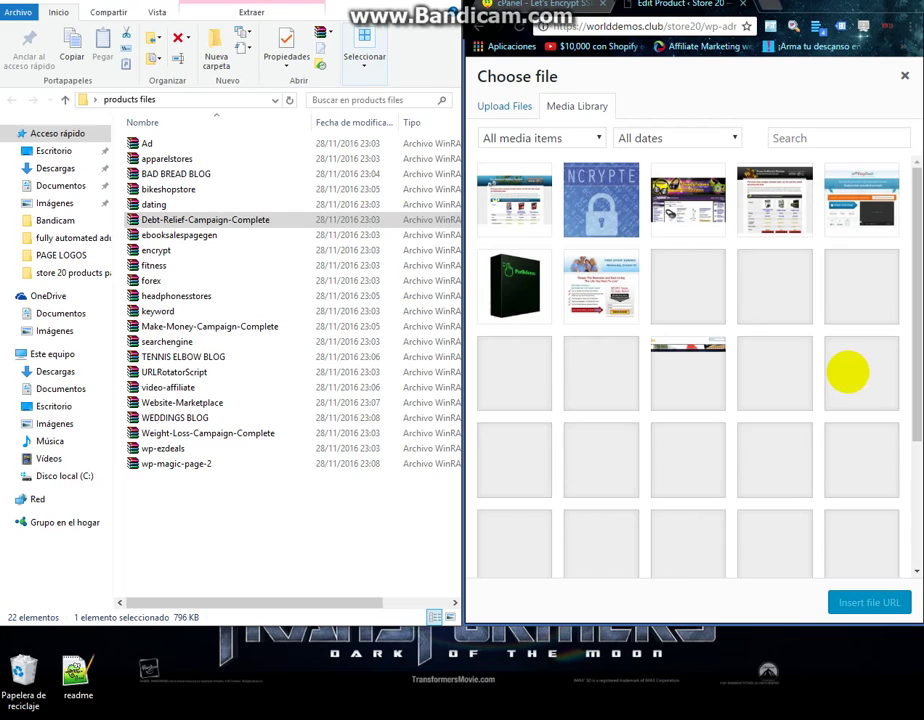
Upload the Ad archive from the products folder and insert Ad.zip as the file URL.
{"action": "scroll", "coordinate": [745, 365], "scroll_direction": "down", "scroll_amount": 3}
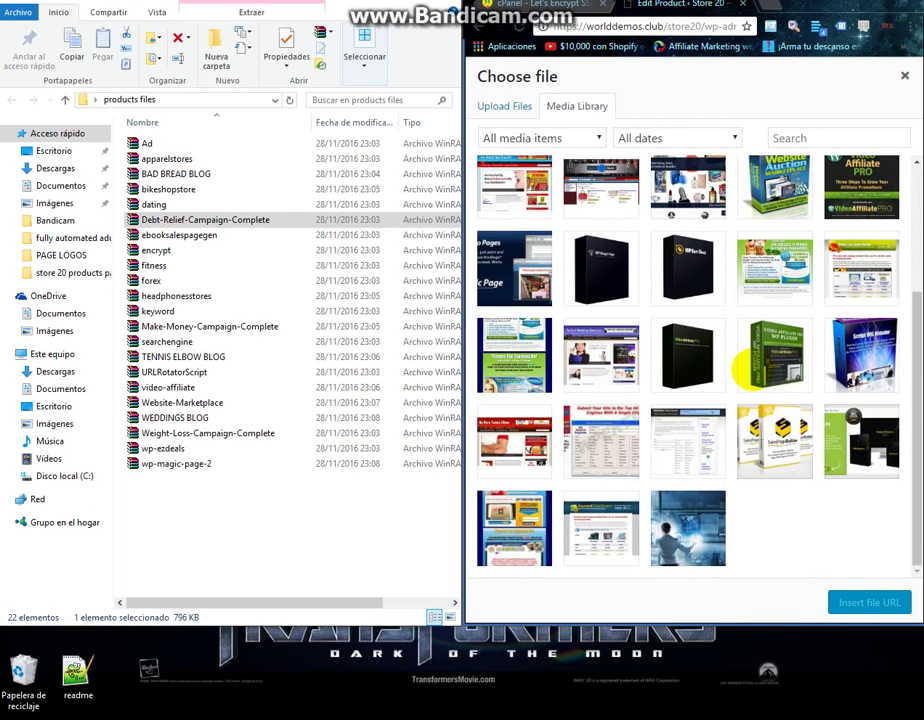
{"action": "scroll", "coordinate": [745, 365], "scroll_direction": "up", "scroll_amount": 3}
{"action": "left_click", "coordinate": [505, 107]}
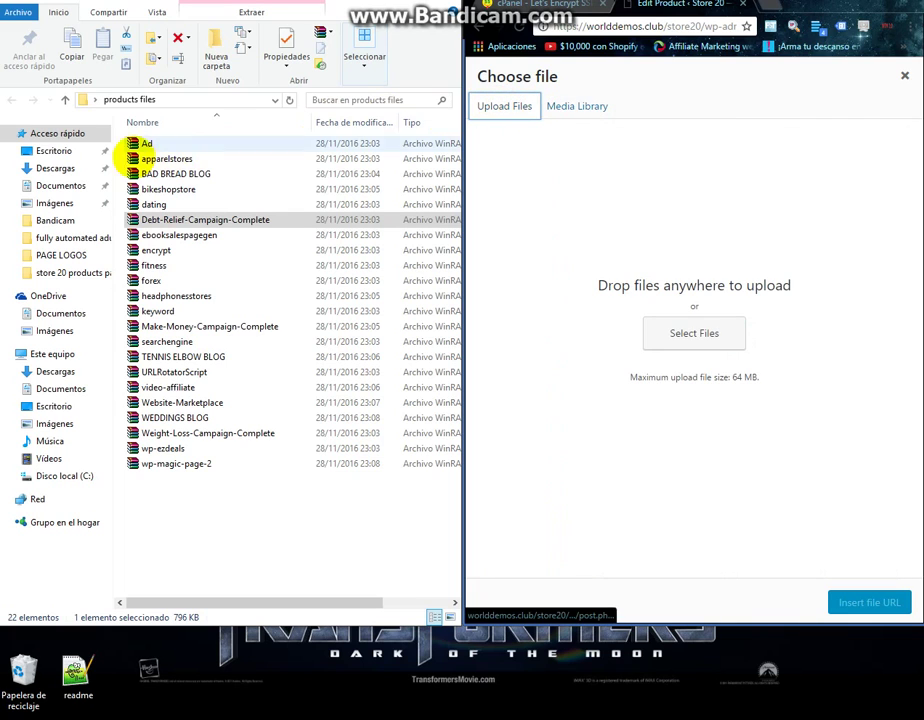
{"action": "left_click_drag", "start_coordinate": [140, 143], "coordinate": [706, 336]}
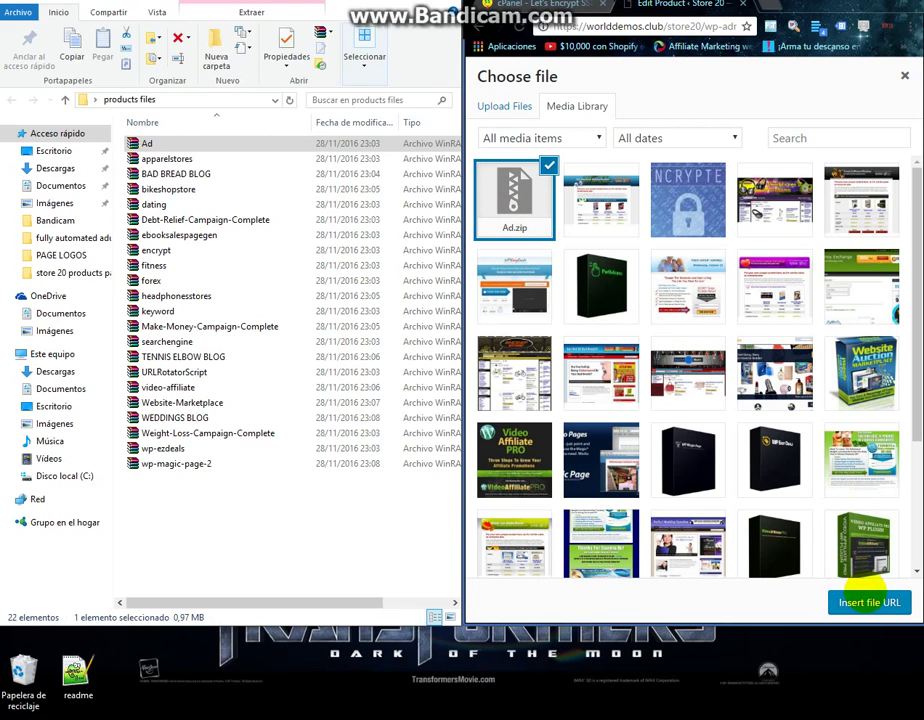
{"action": "left_click", "coordinate": [868, 603]}
Update the Submit Your Website product so Ad.zip is saved as its download.
{"action": "scroll", "coordinate": [804, 542], "scroll_direction": "down", "scroll_amount": 5}
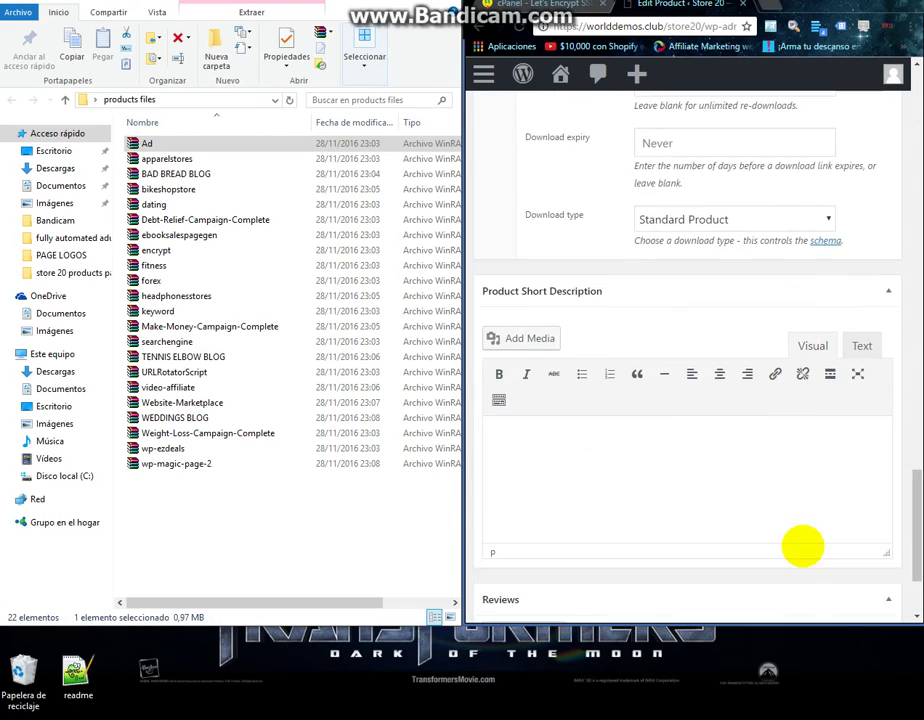
{"action": "scroll", "coordinate": [803, 545], "scroll_direction": "up", "scroll_amount": 15}
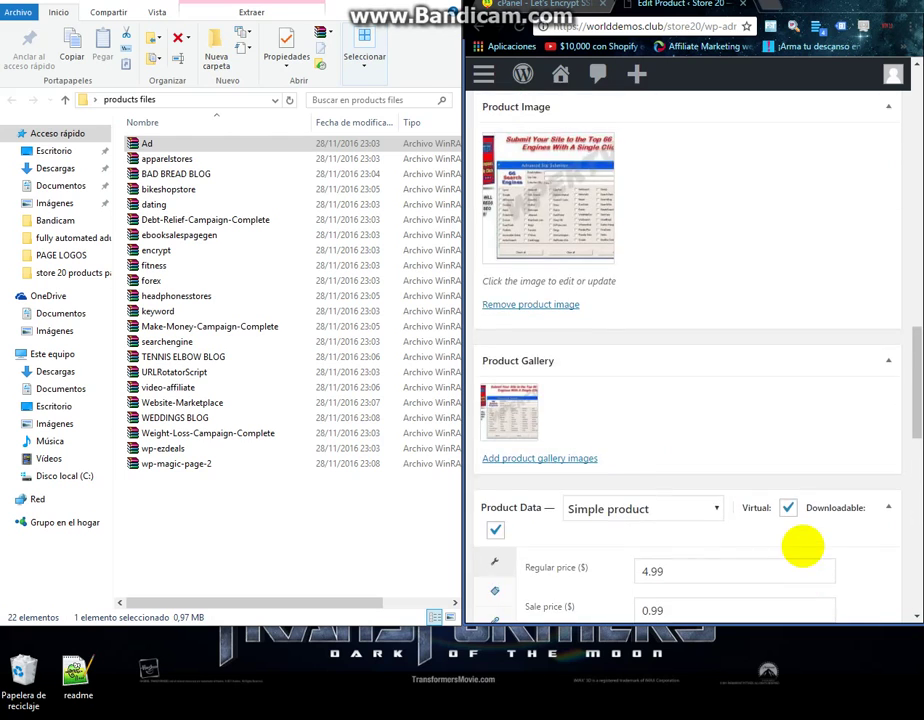
{"action": "scroll", "coordinate": [803, 545], "scroll_direction": "up", "scroll_amount": 10}
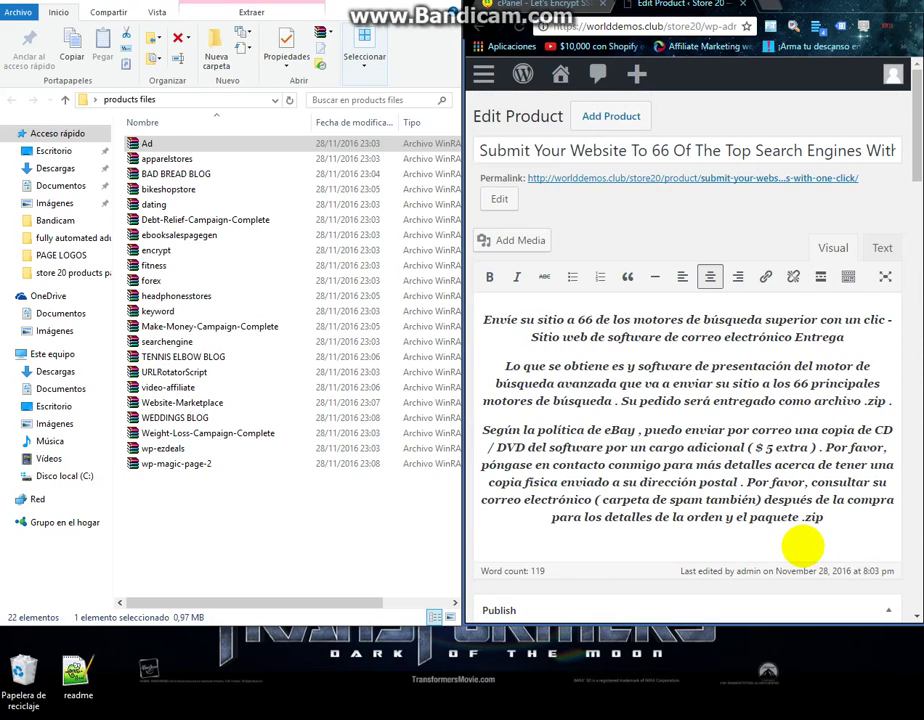
{"action": "scroll", "coordinate": [803, 545], "scroll_direction": "down", "scroll_amount": 5}
{"action": "left_click", "coordinate": [857, 438]}
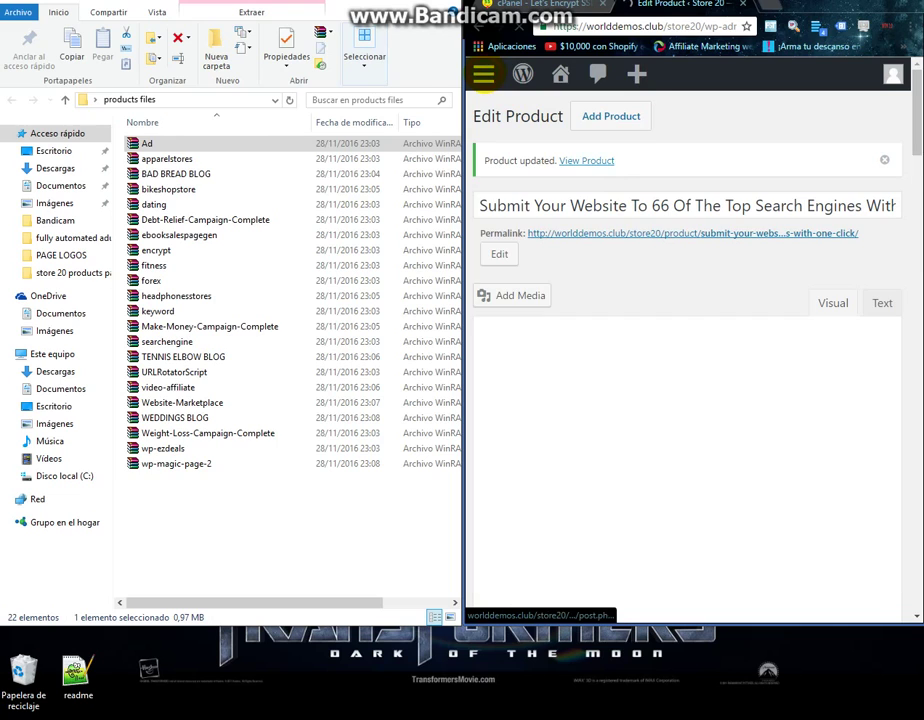
{"action": "left_click", "coordinate": [483, 73]}
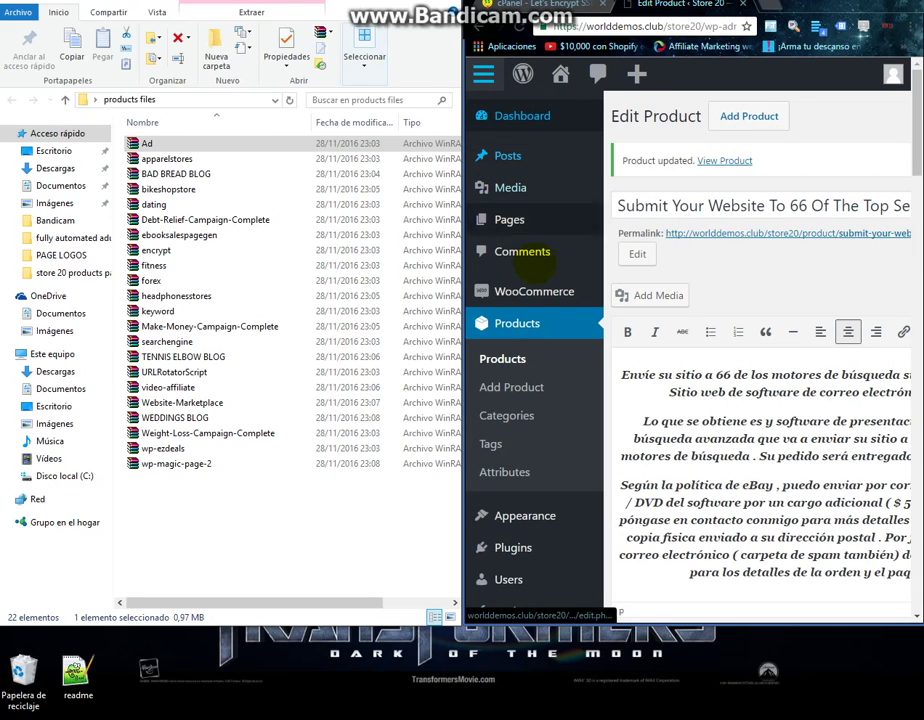
Open ClickBank Dating Review Website's edit page in a new tab, with the dating archive selected in Explorer.
{"action": "left_click", "coordinate": [525, 352]}
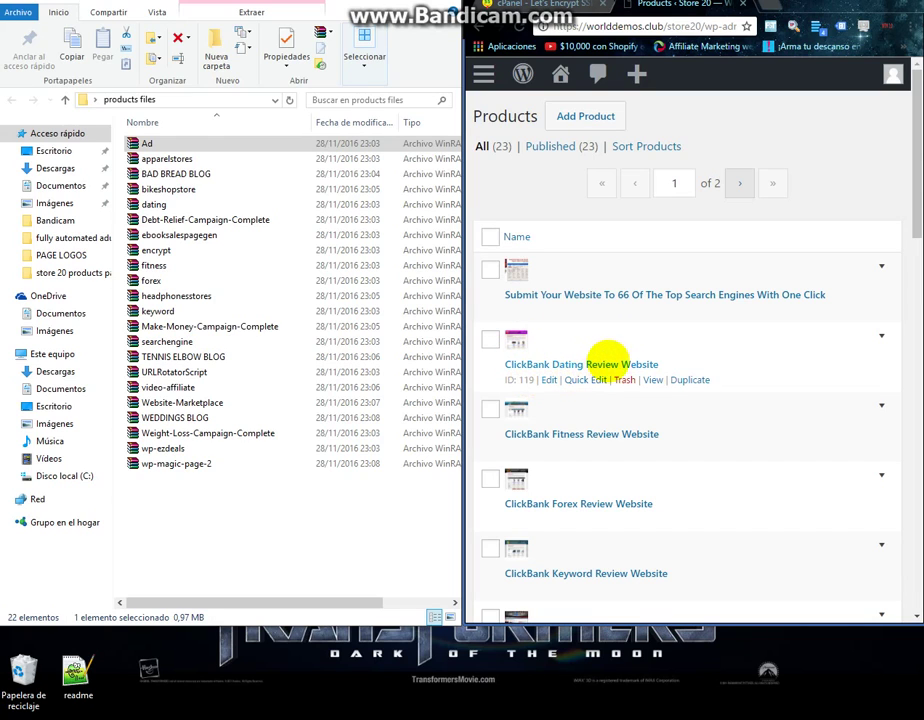
{"action": "right_click", "coordinate": [553, 381]}
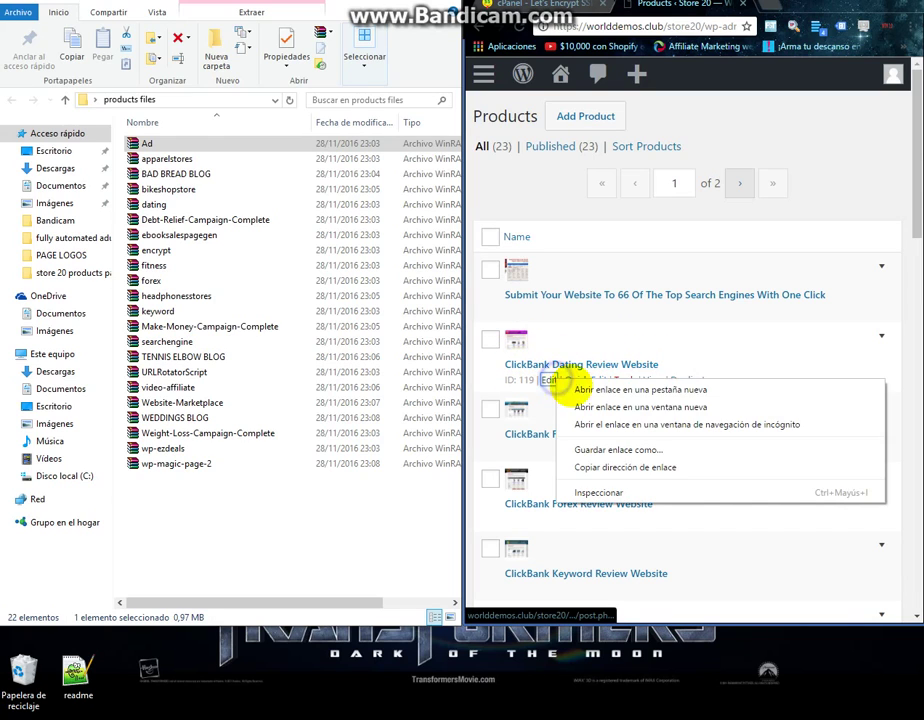
{"action": "left_click", "coordinate": [577, 390]}
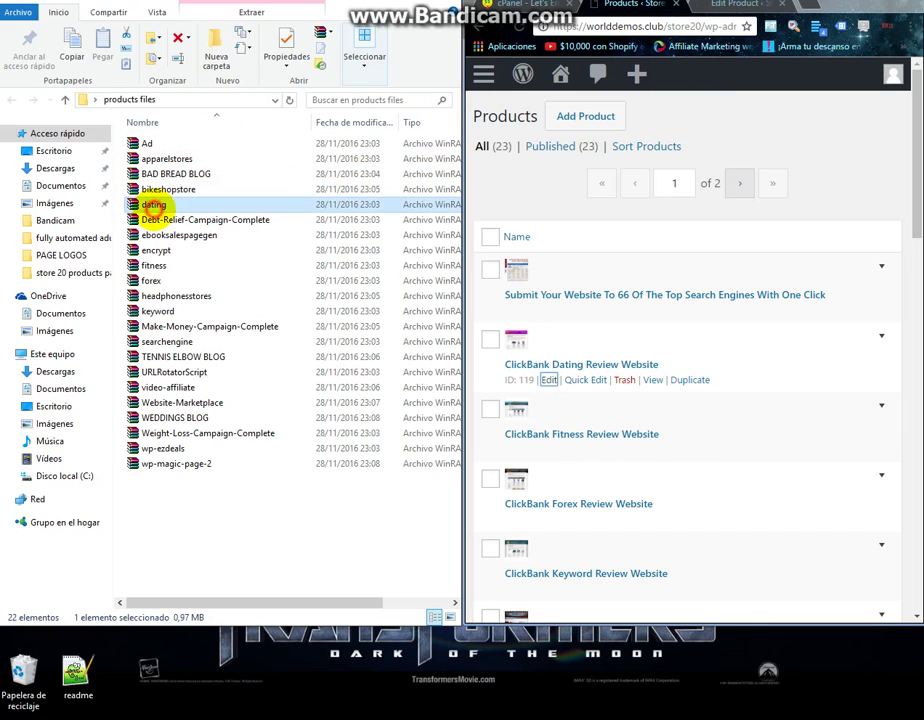
{"action": "left_click", "coordinate": [150, 205]}
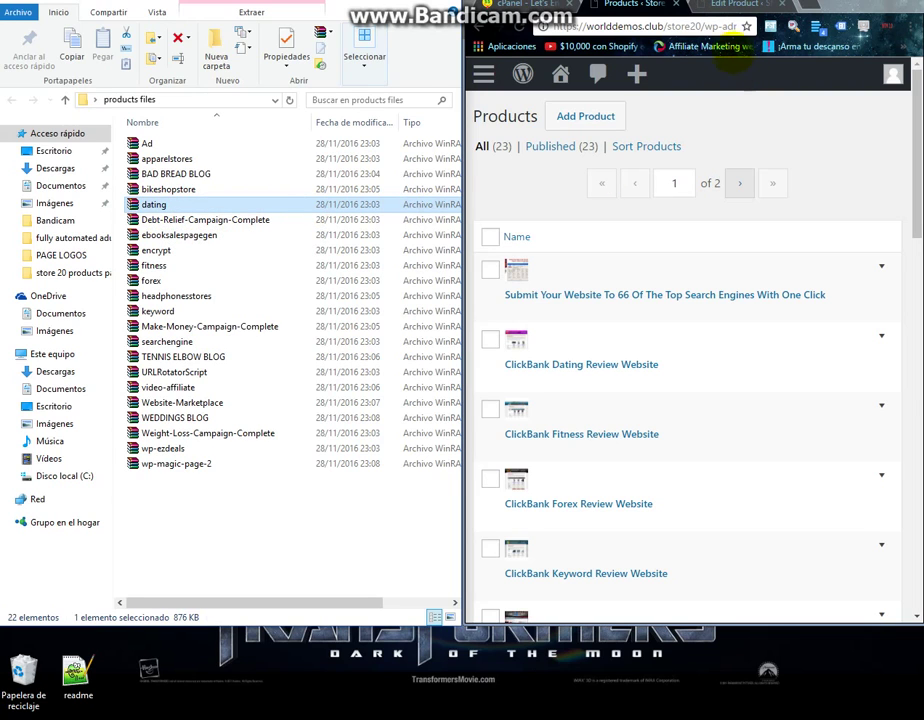
{"action": "left_click", "coordinate": [722, 5]}
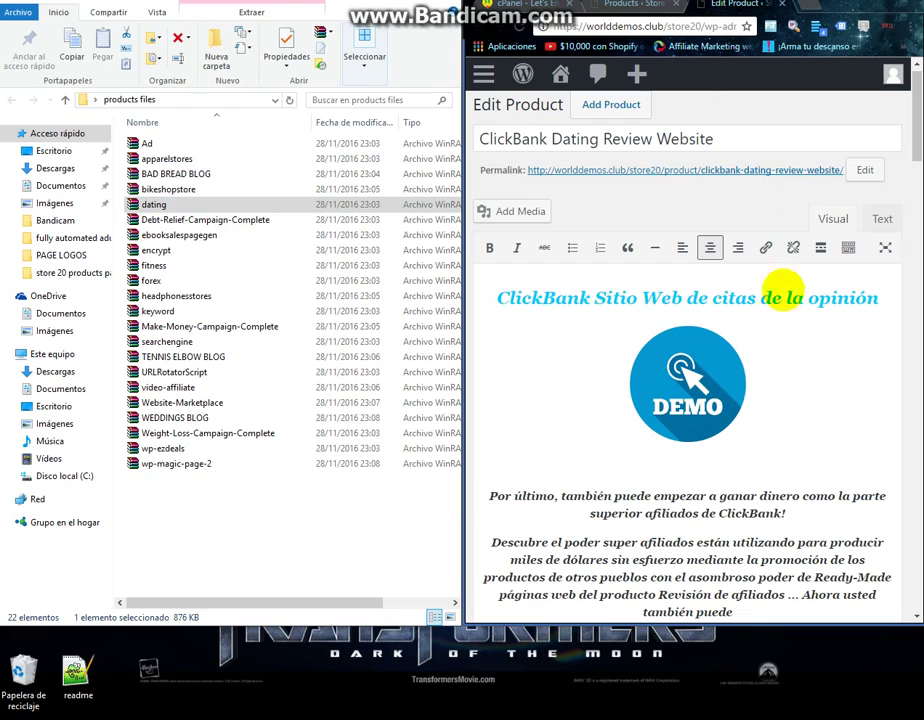
Drag the dating archive into Upload Files in the dating product's Choose file library.
{"action": "scroll", "coordinate": [600, 268], "scroll_direction": "down", "scroll_amount": 10}
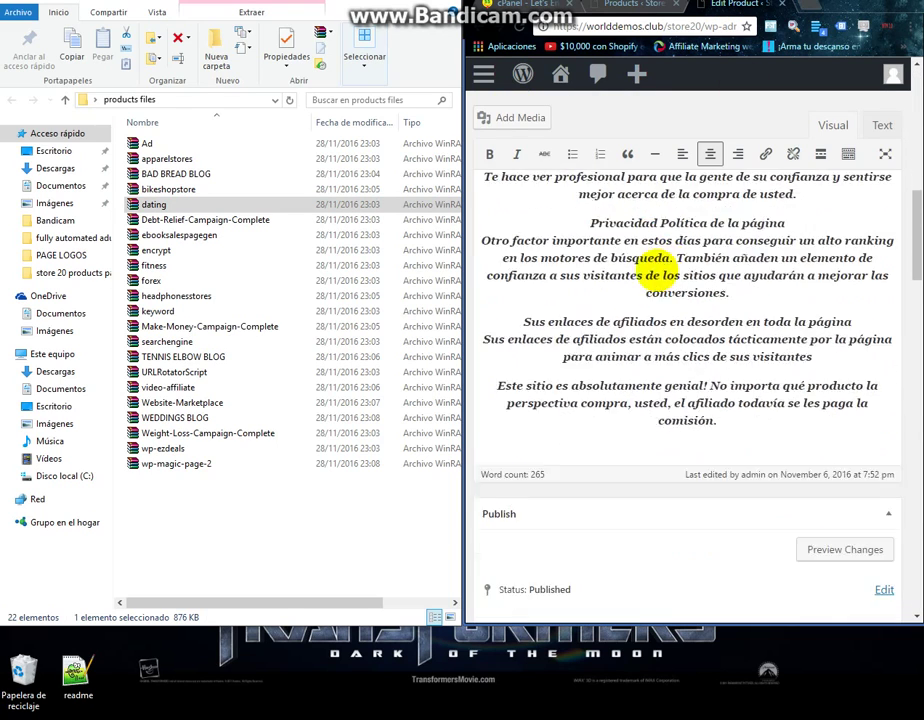
{"action": "scroll", "coordinate": [655, 268], "scroll_direction": "down", "scroll_amount": 15}
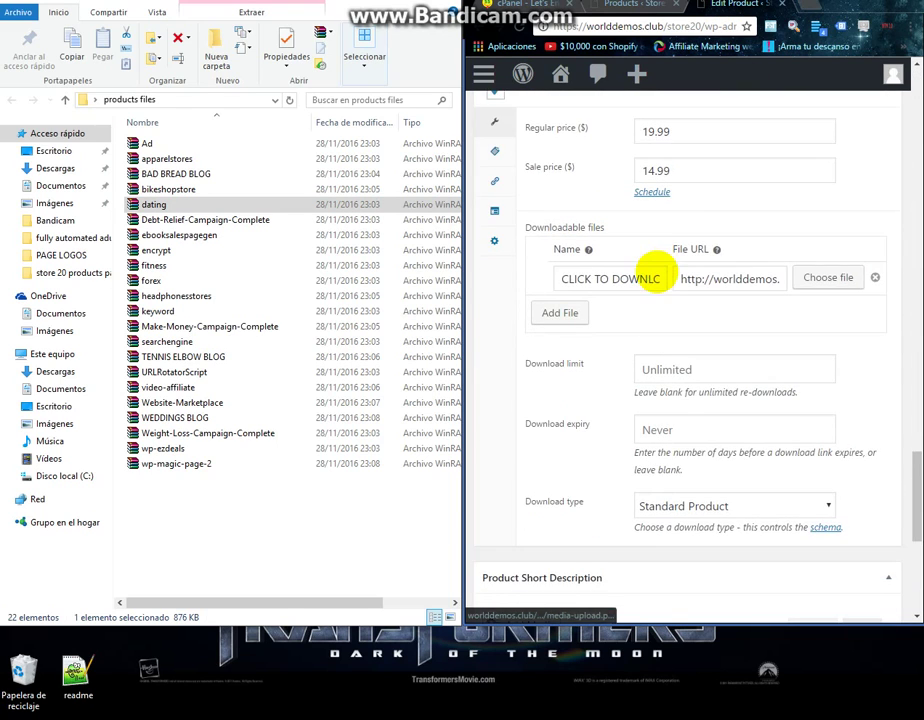
{"action": "scroll", "coordinate": [660, 272], "scroll_direction": "down", "scroll_amount": 1}
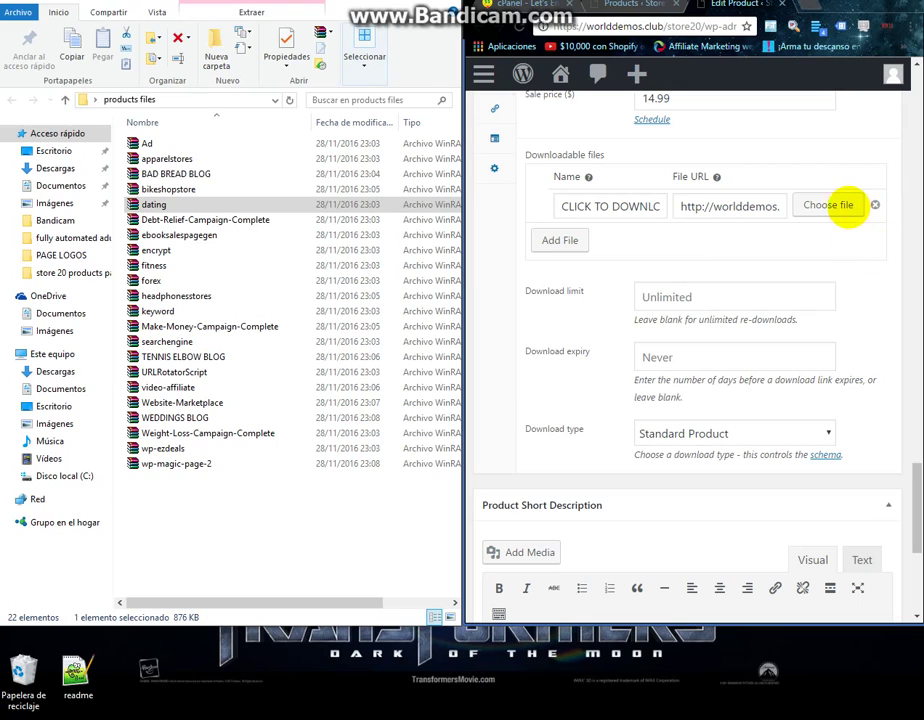
{"action": "left_click", "coordinate": [833, 204]}
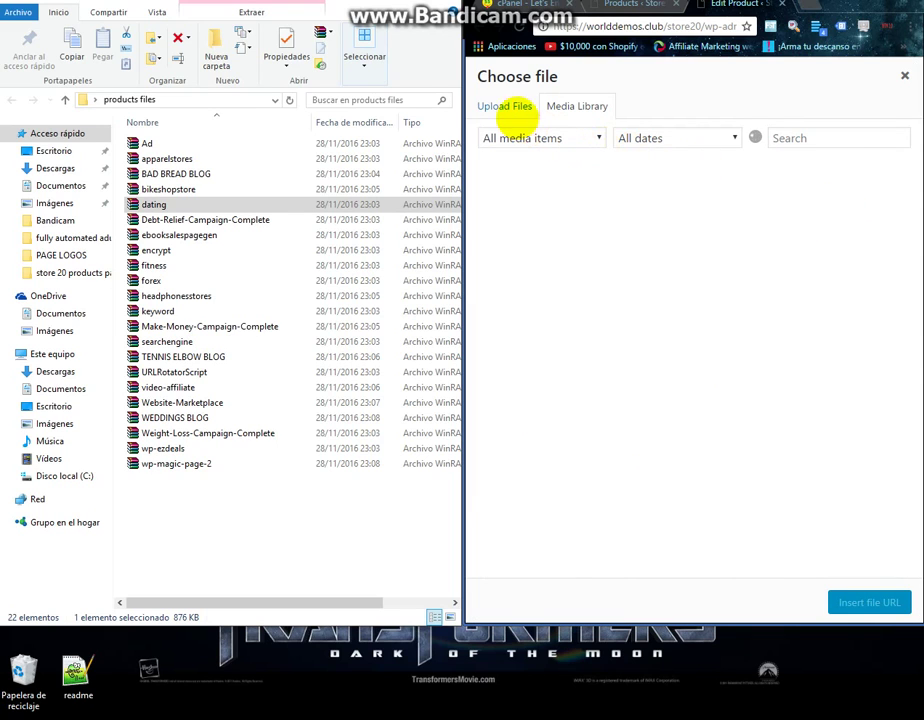
{"action": "left_click", "coordinate": [506, 106]}
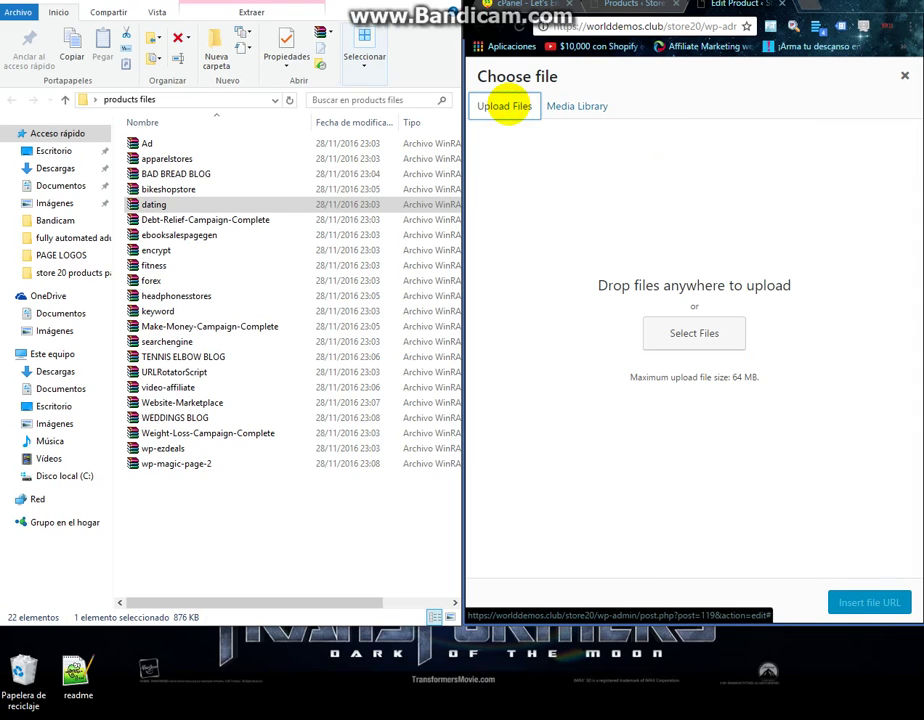
{"action": "left_click_drag", "start_coordinate": [150, 204], "coordinate": [685, 328]}
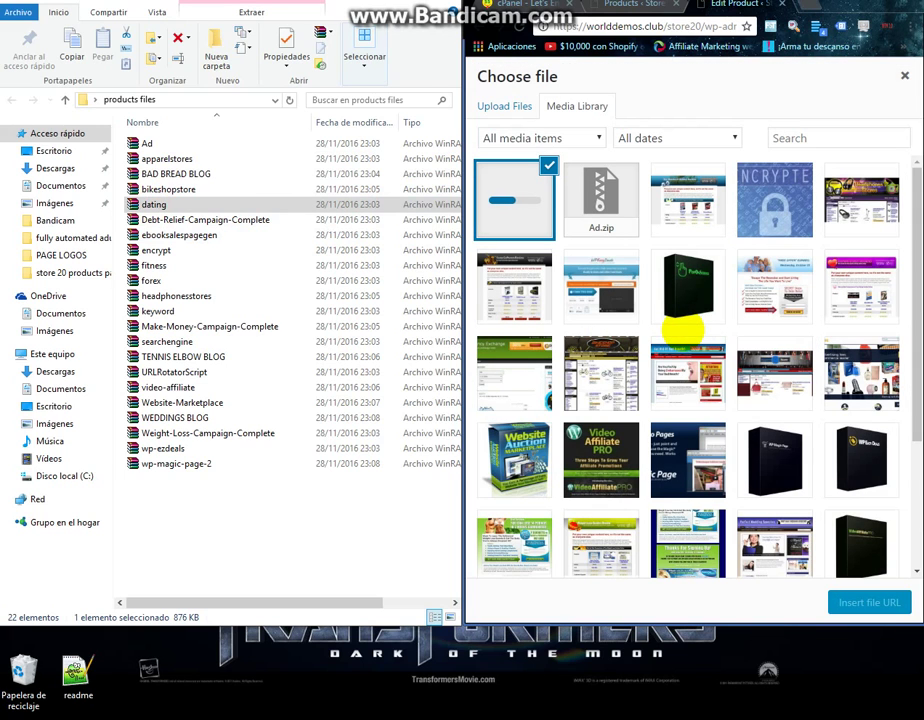